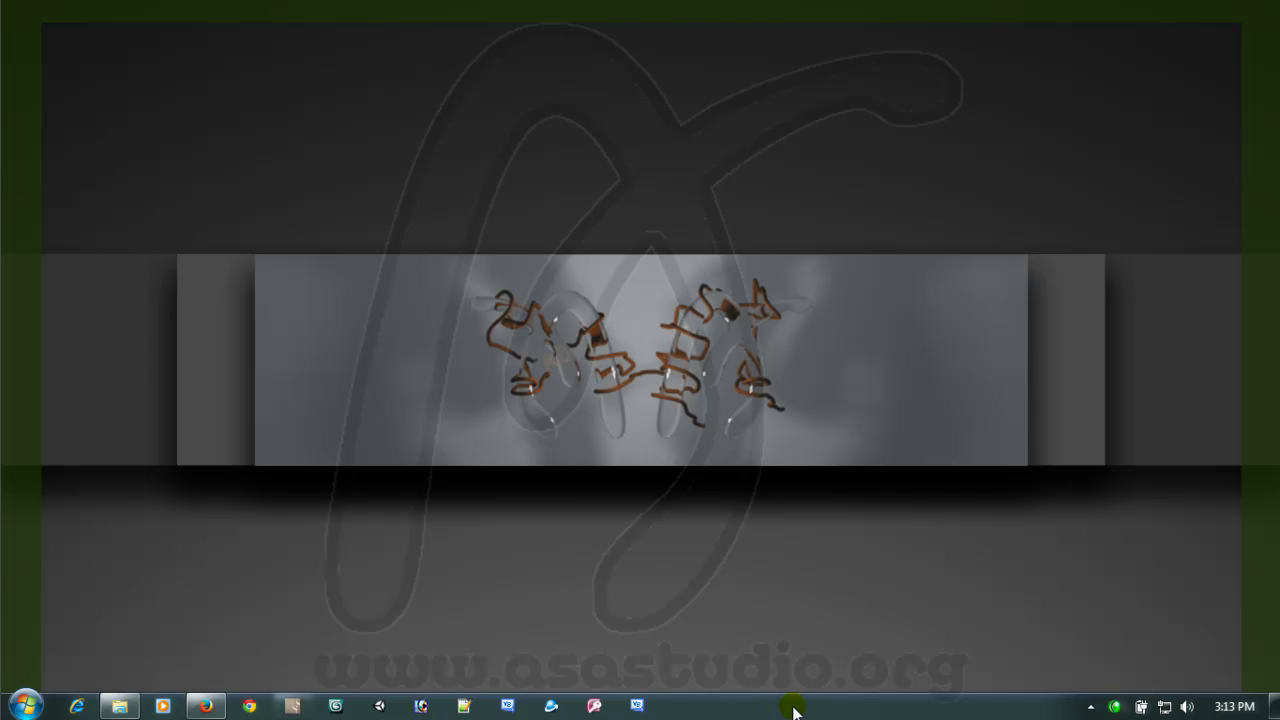
Step: Open the taskbar properties, unlock the taskbar, enable auto-hide and apply the settings
right_click(793, 710)
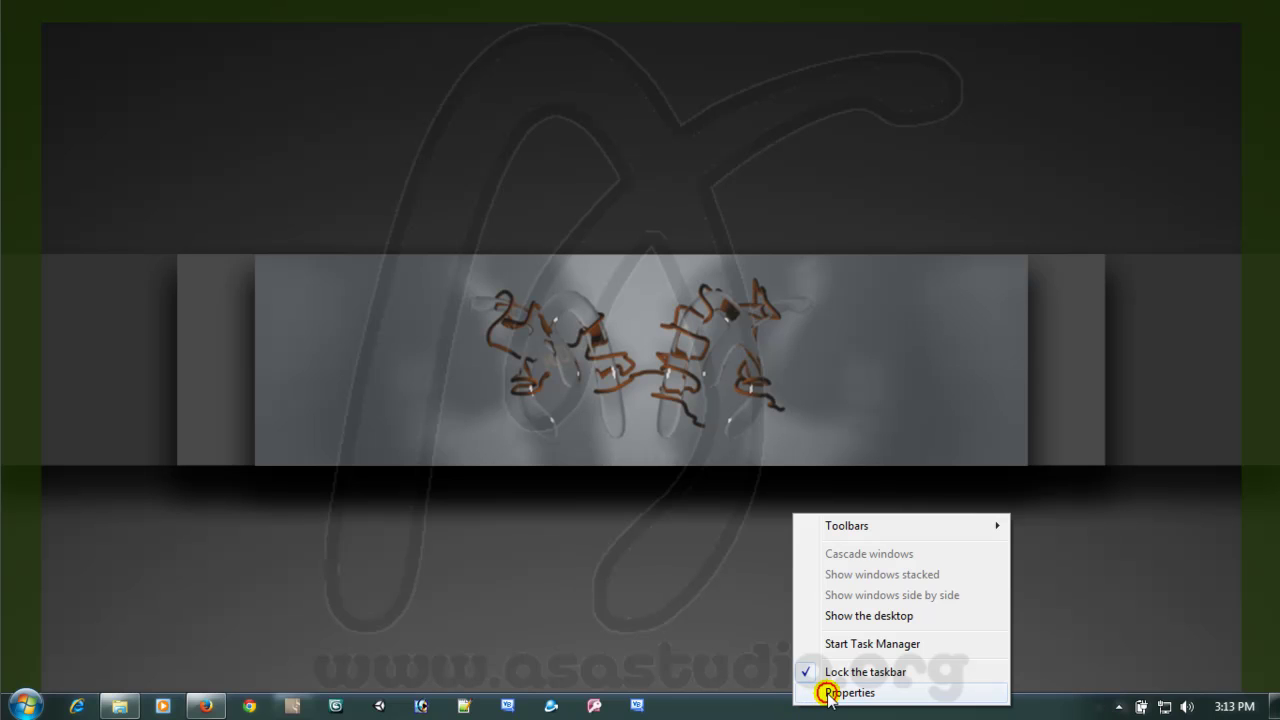
left_click(828, 694)
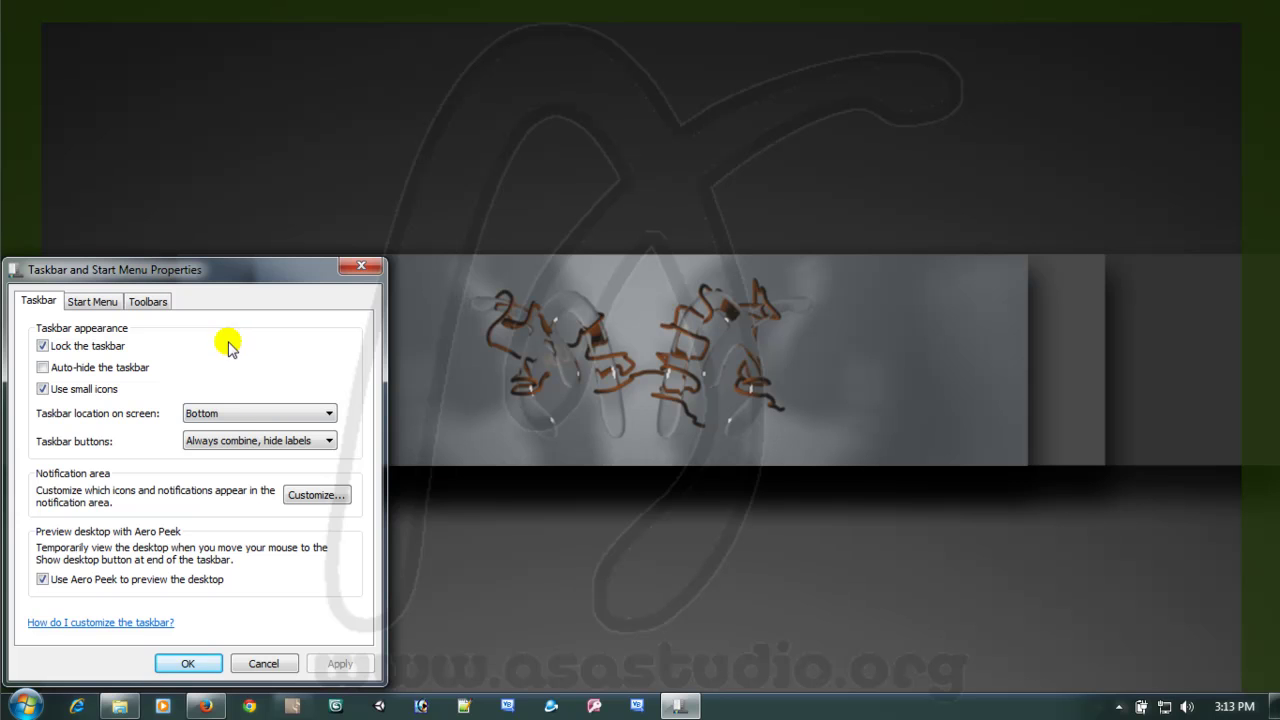
left_click_drag(181, 273, 545, 175)
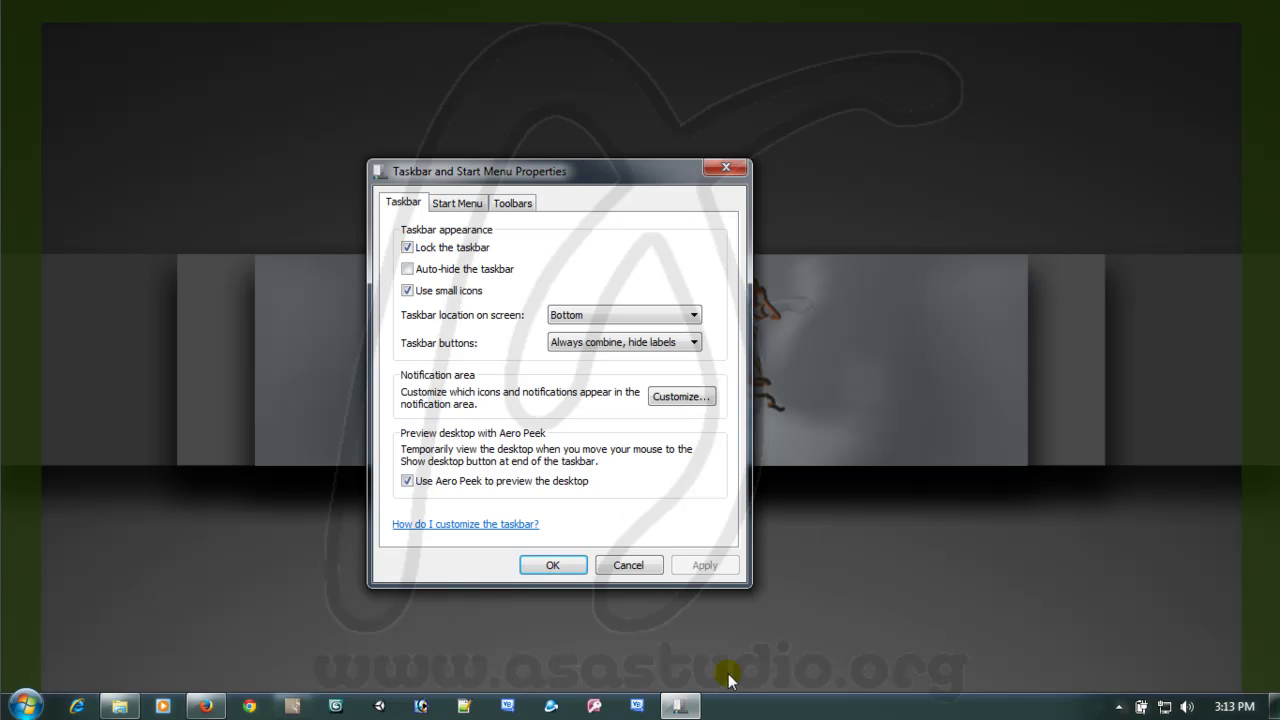
left_click(407, 247)
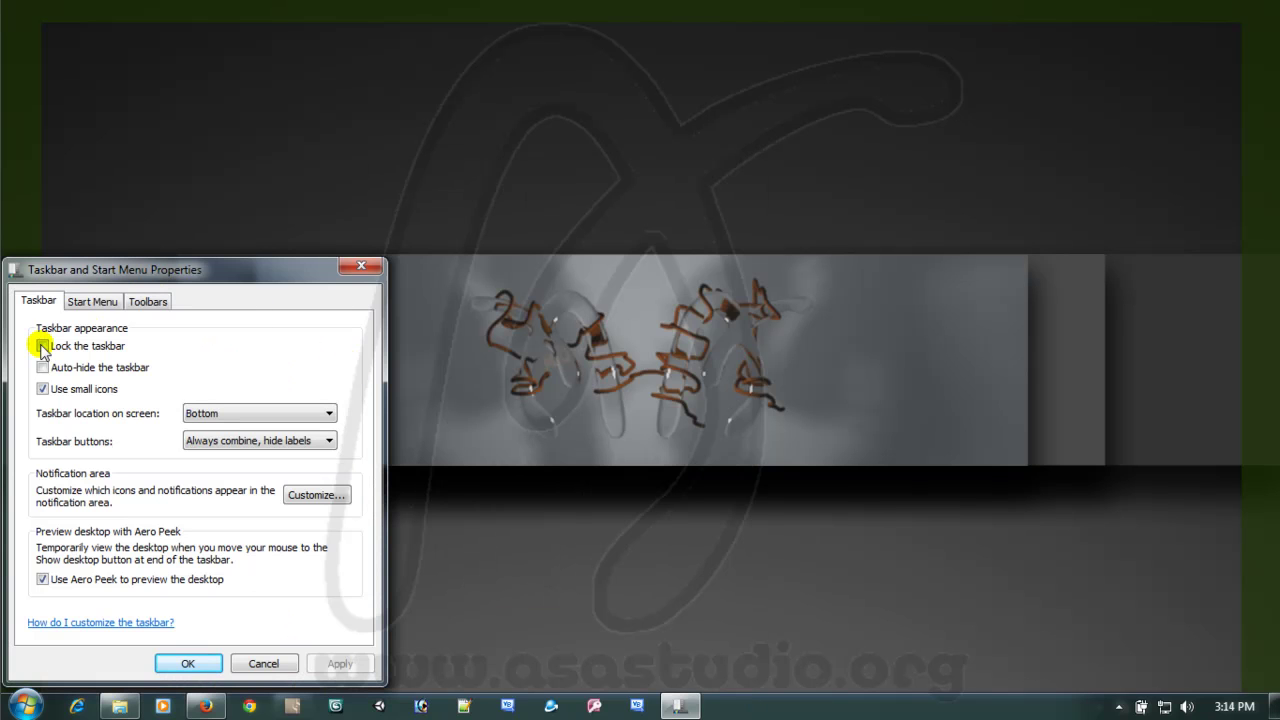
left_click(42, 346)
left_click(42, 346)
left_click(46, 369)
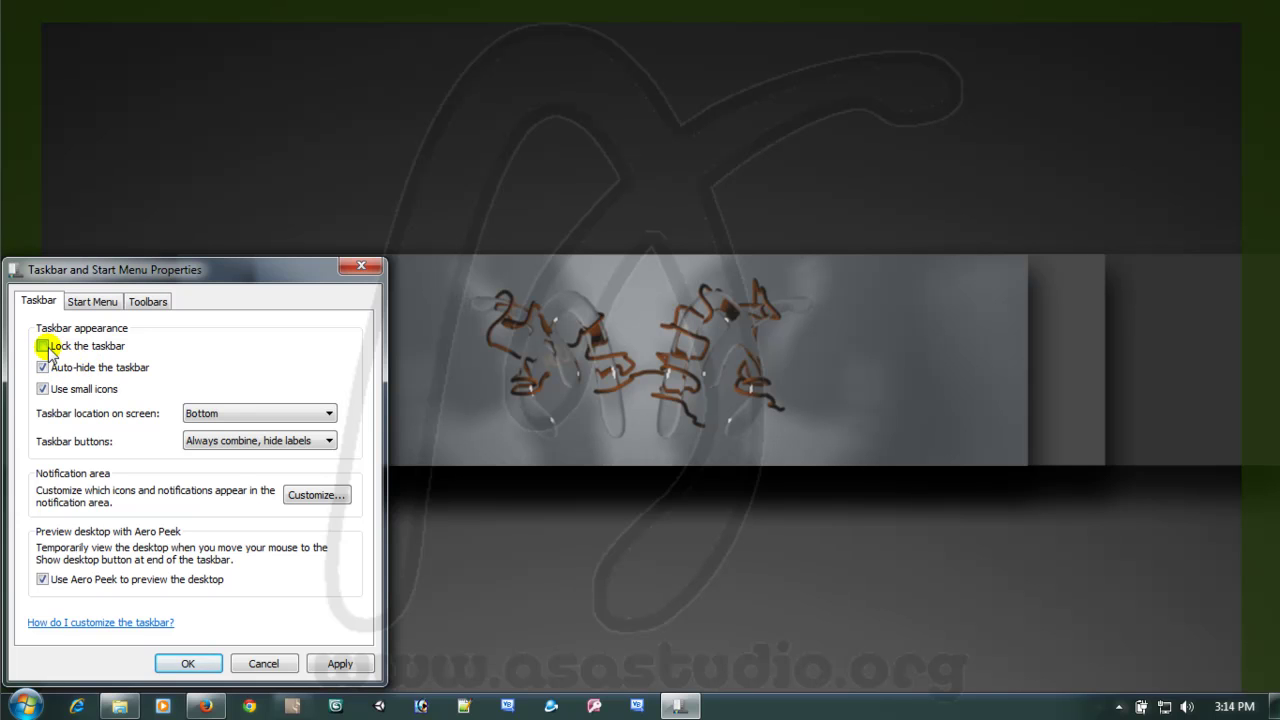
left_click(337, 664)
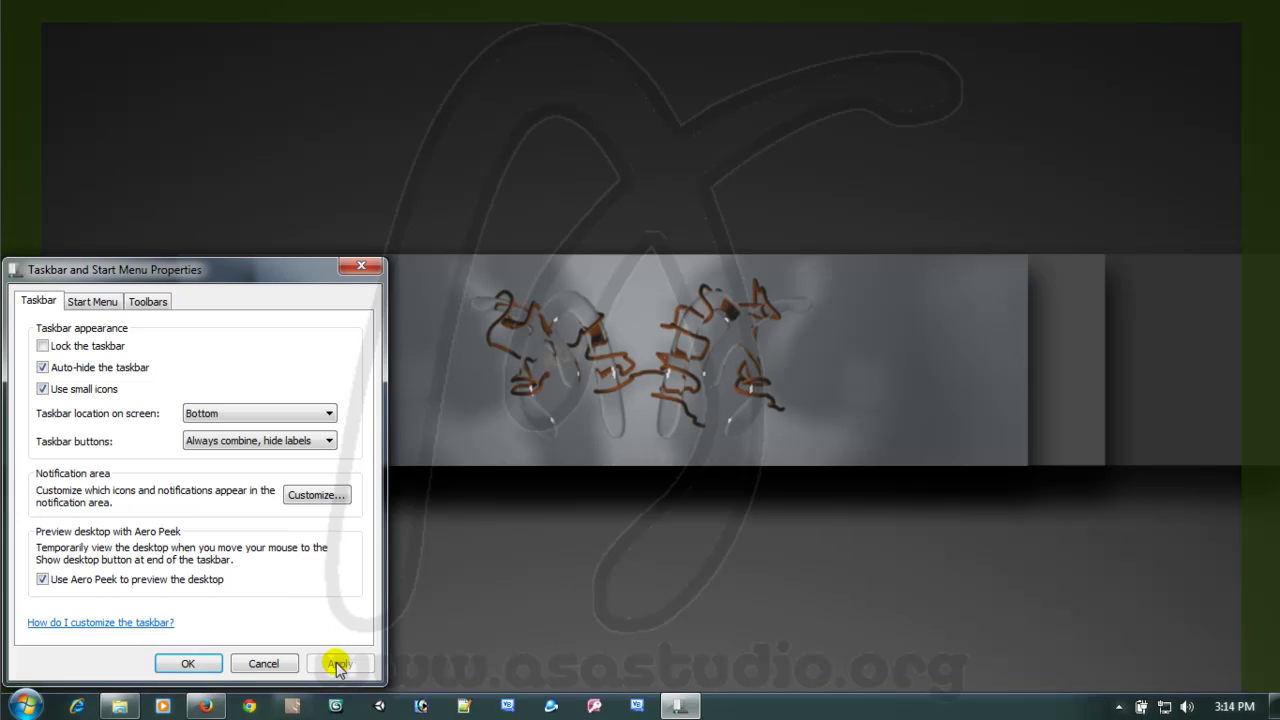
left_click(192, 663)
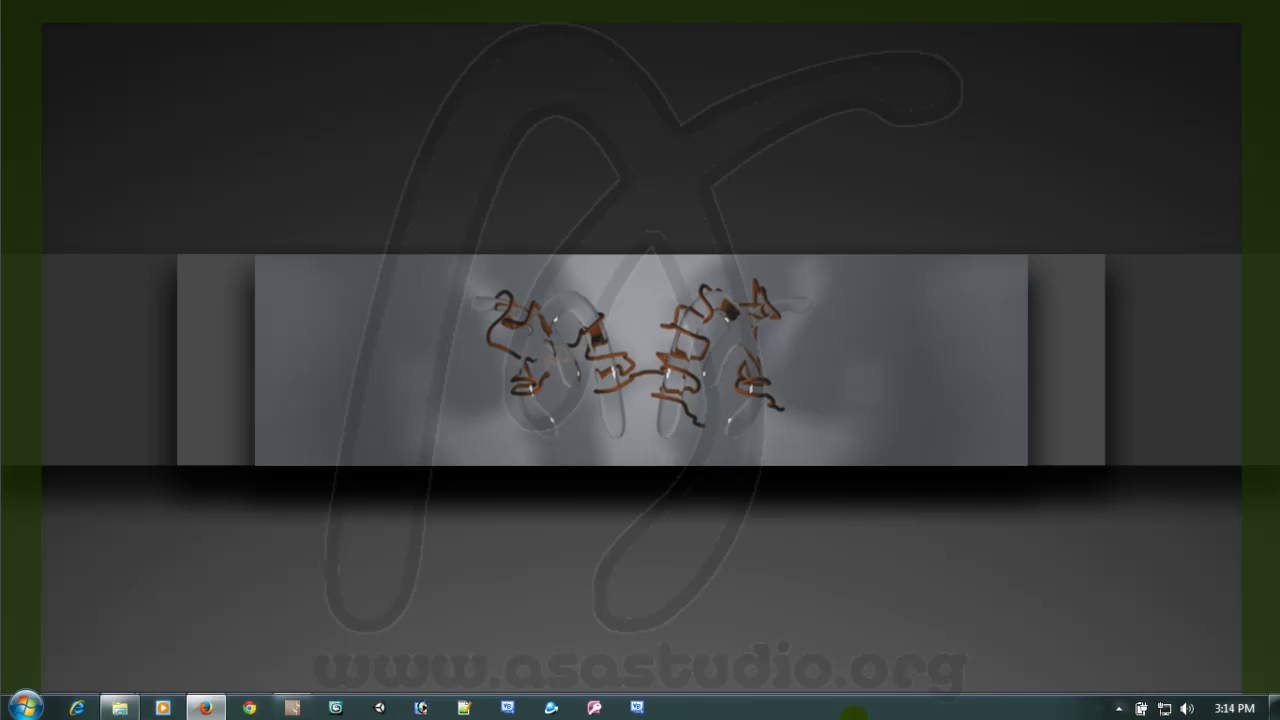
Step: Reopen the taskbar properties, disable auto-hide and small icons, and apply the changes
right_click(845, 700)
left_click(900, 692)
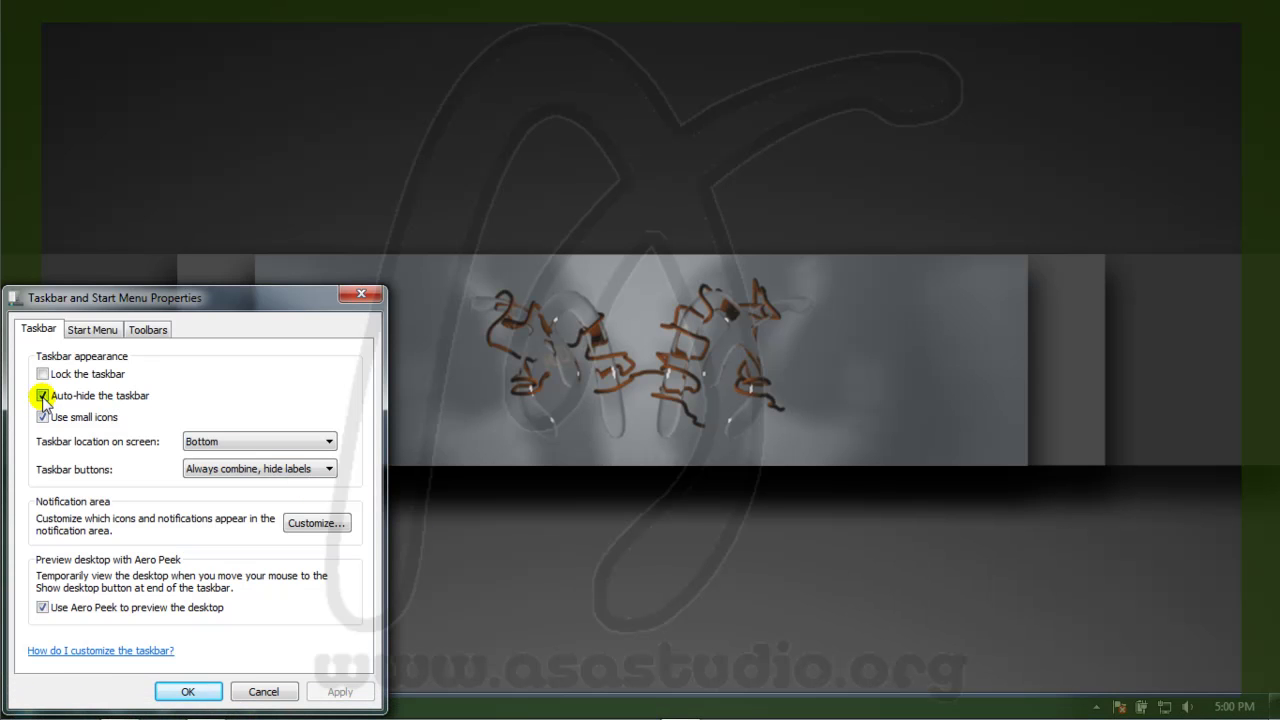
left_click(42, 396)
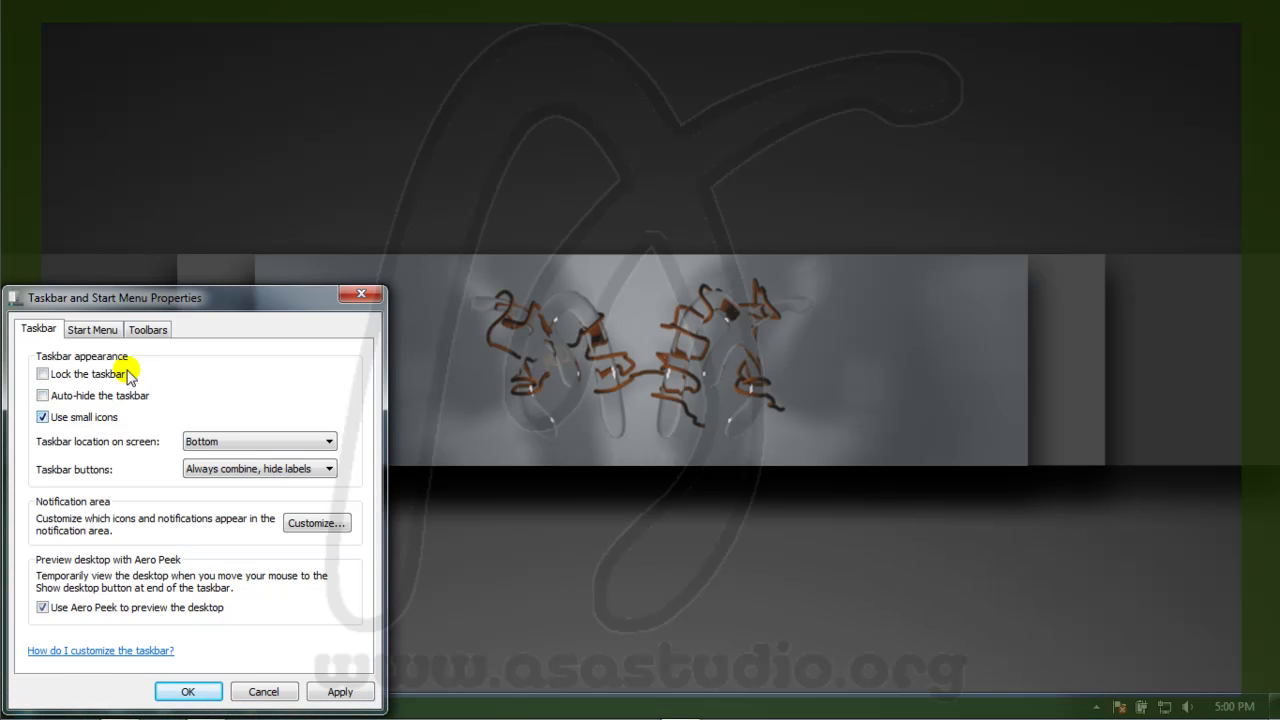
left_click_drag(163, 294, 361, 160)
left_click(243, 284)
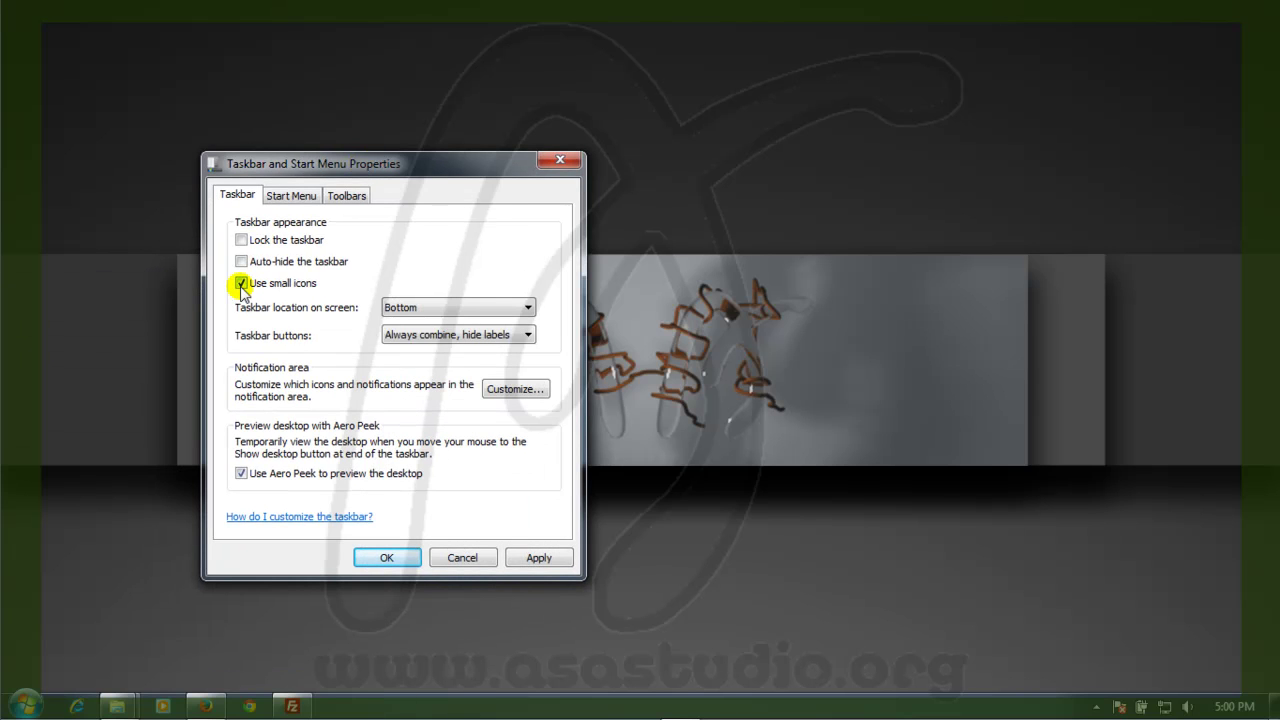
left_click(524, 559)
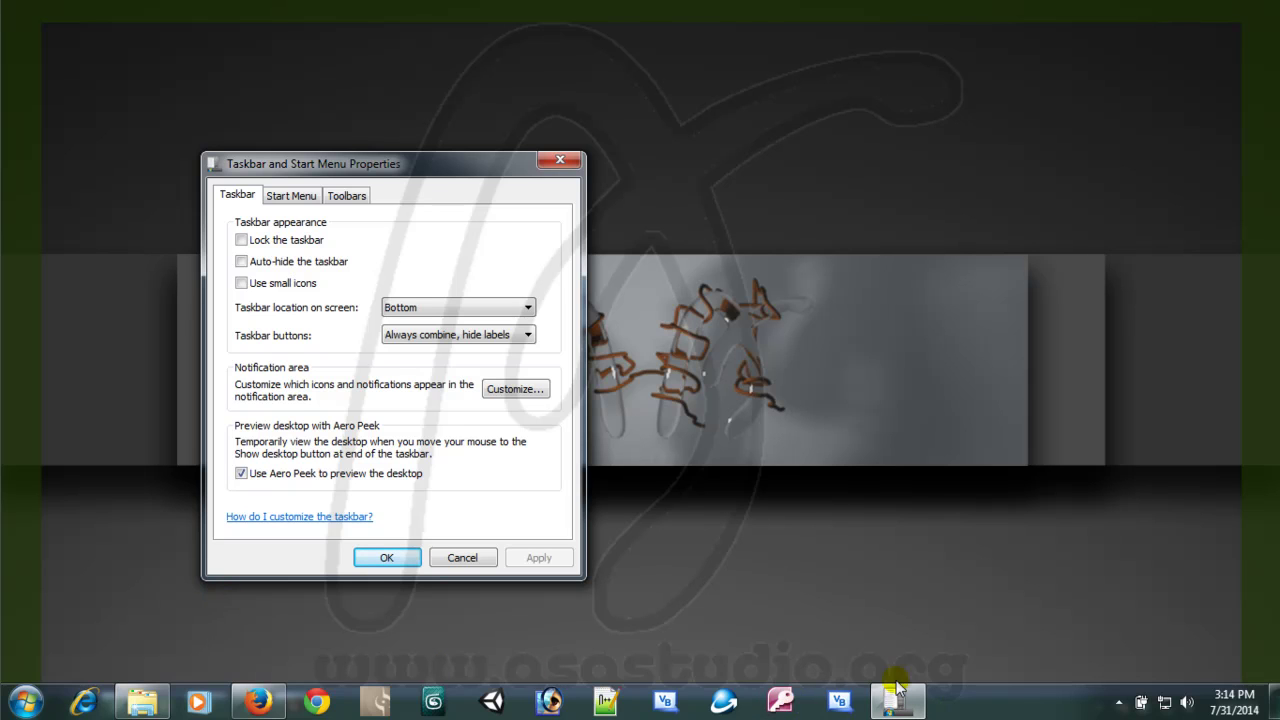
Step: Re-enable small icons, lock the taskbar, and apply both settings
left_click(241, 283)
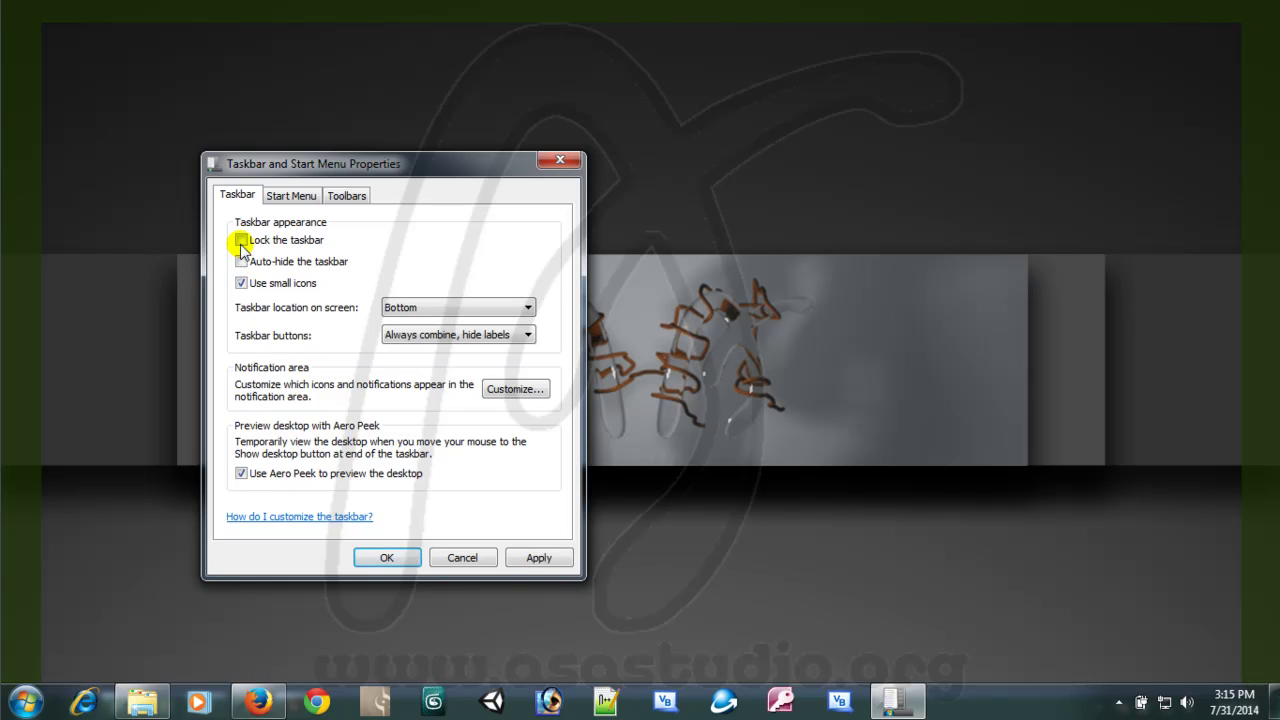
left_click(241, 240)
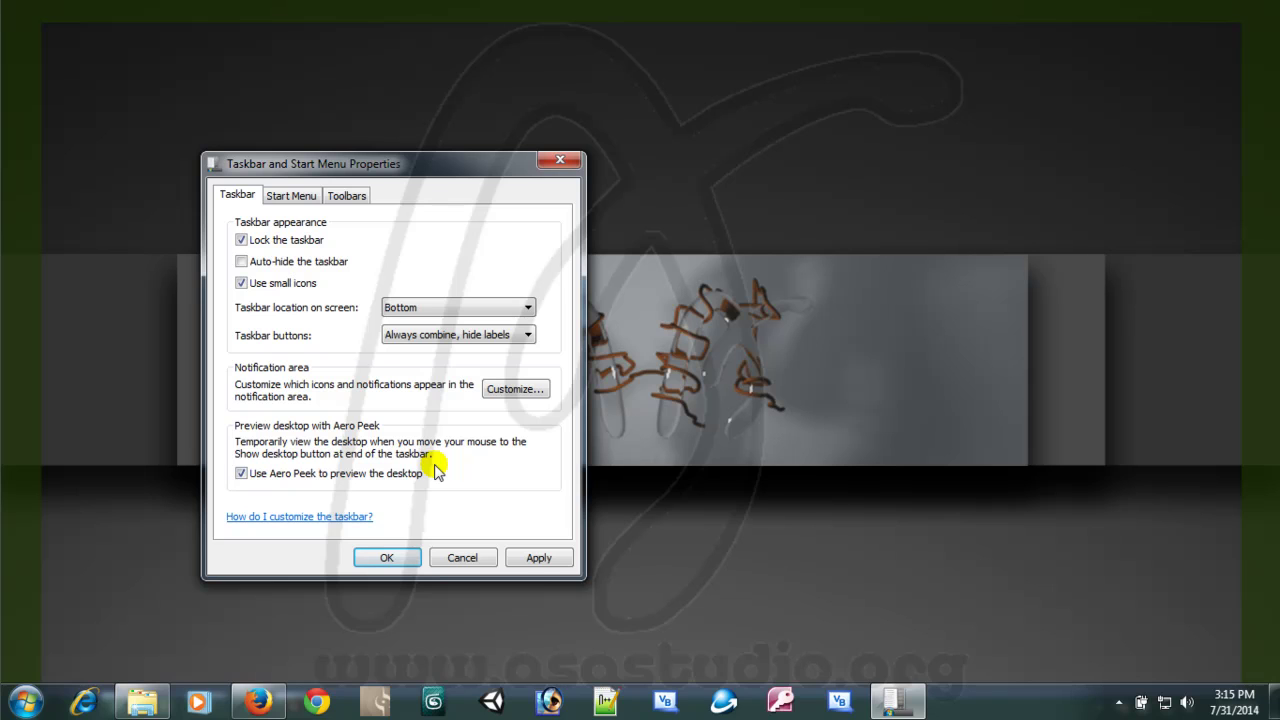
left_click(538, 559)
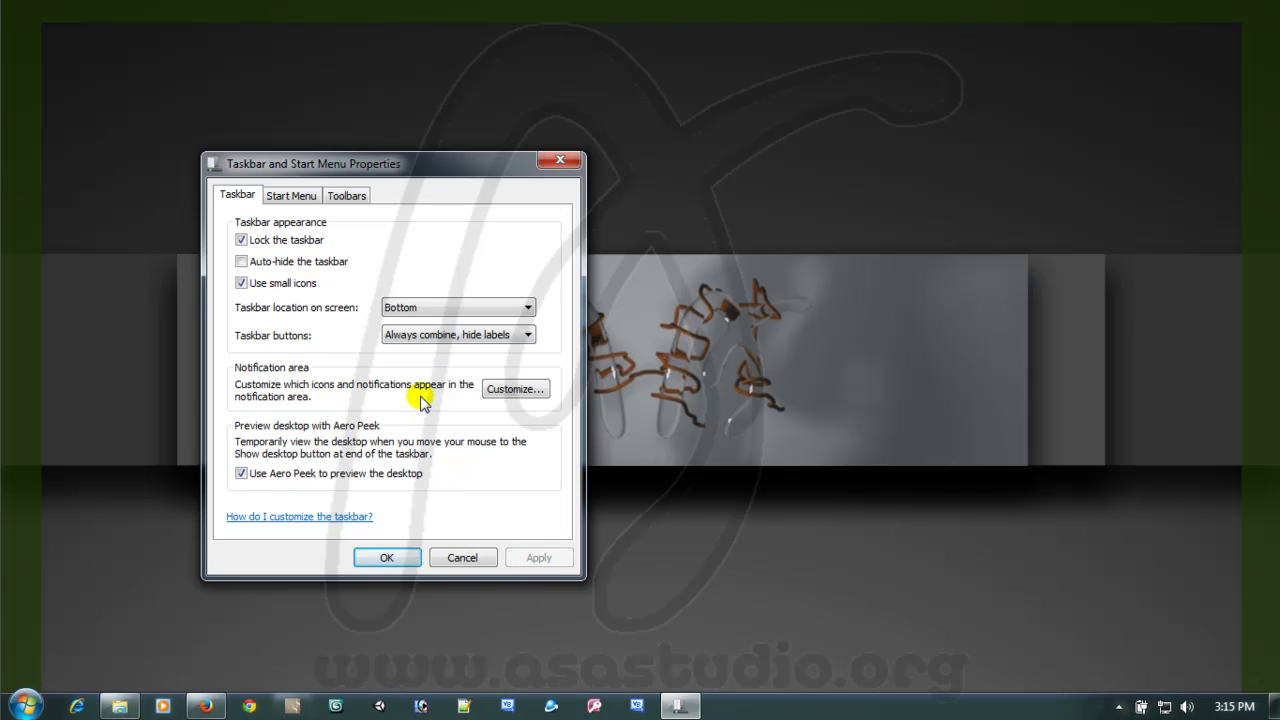
Step: Set the taskbar location on screen to Left and apply it
left_click_drag(394, 166, 426, 141)
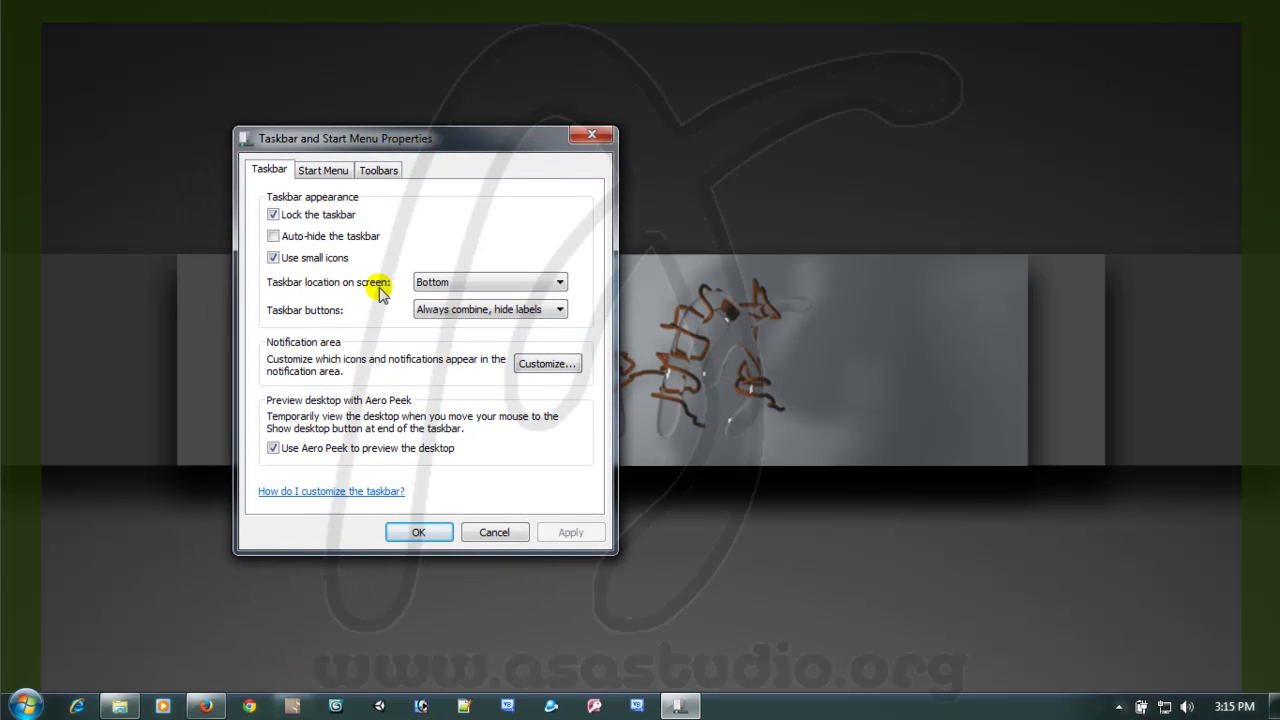
left_click(457, 282)
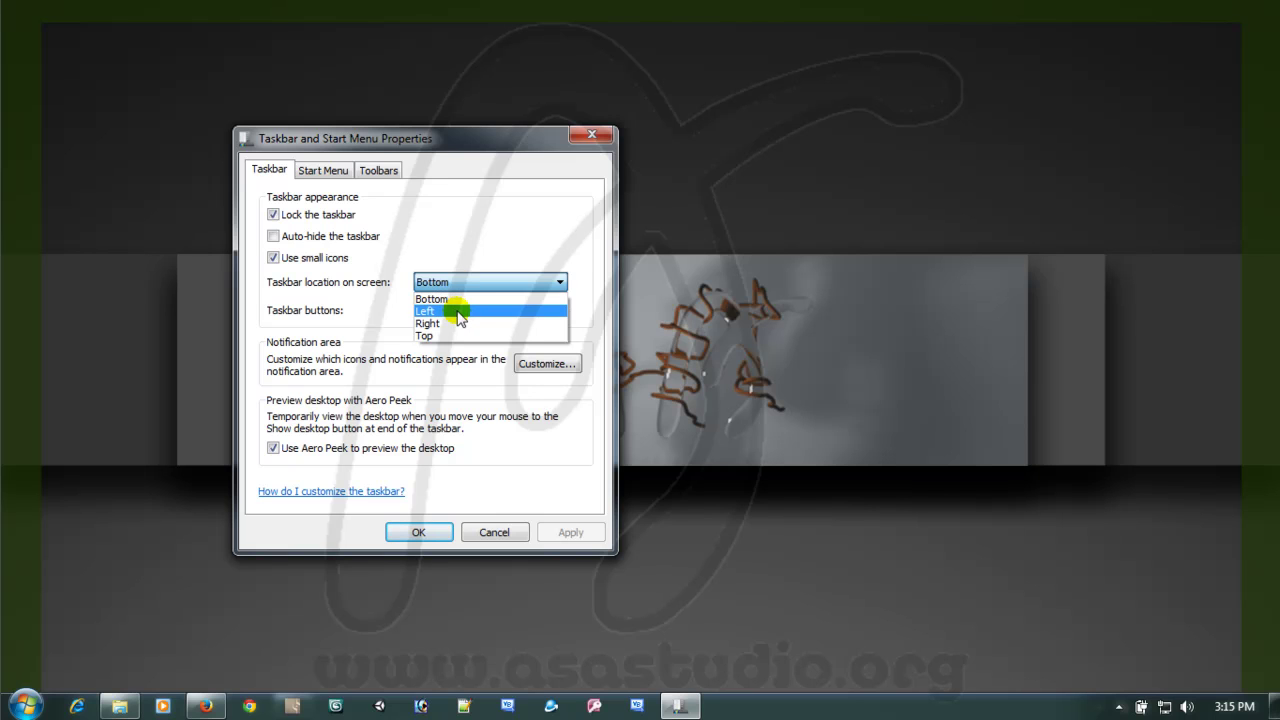
left_click(457, 311)
left_click(568, 532)
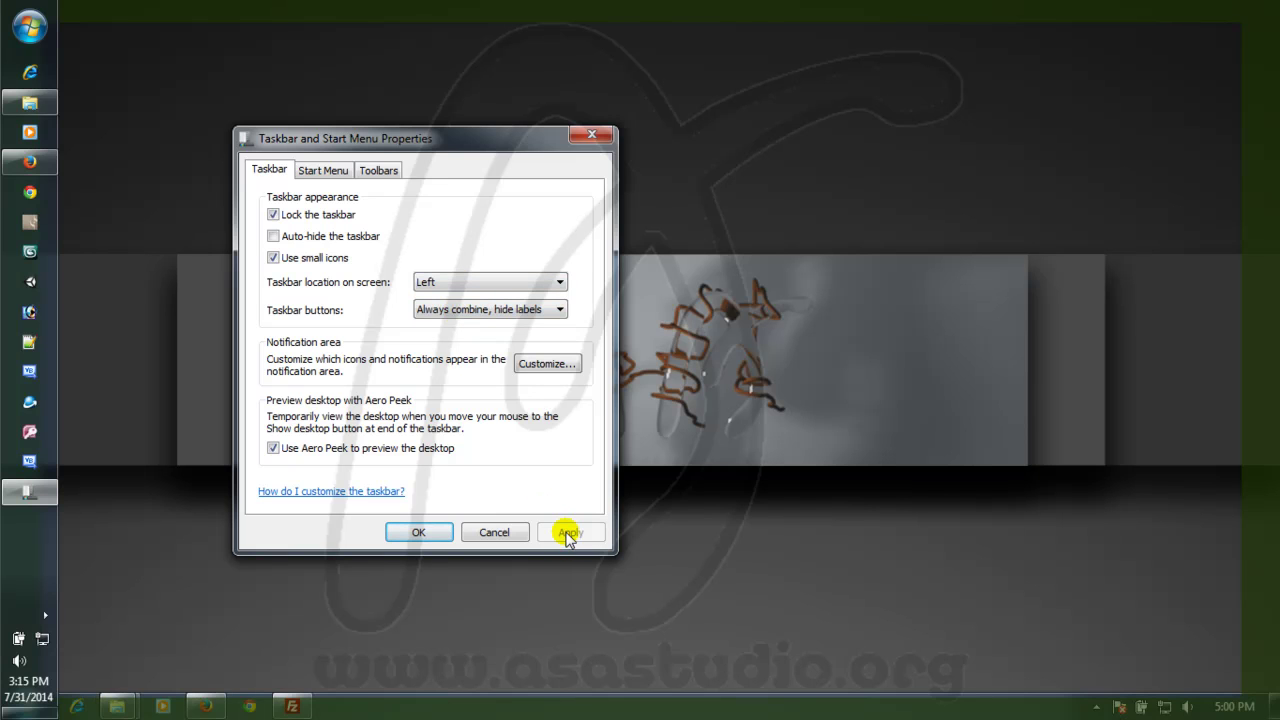
Step: Change the taskbar location on screen to Right and apply it
left_click(486, 281)
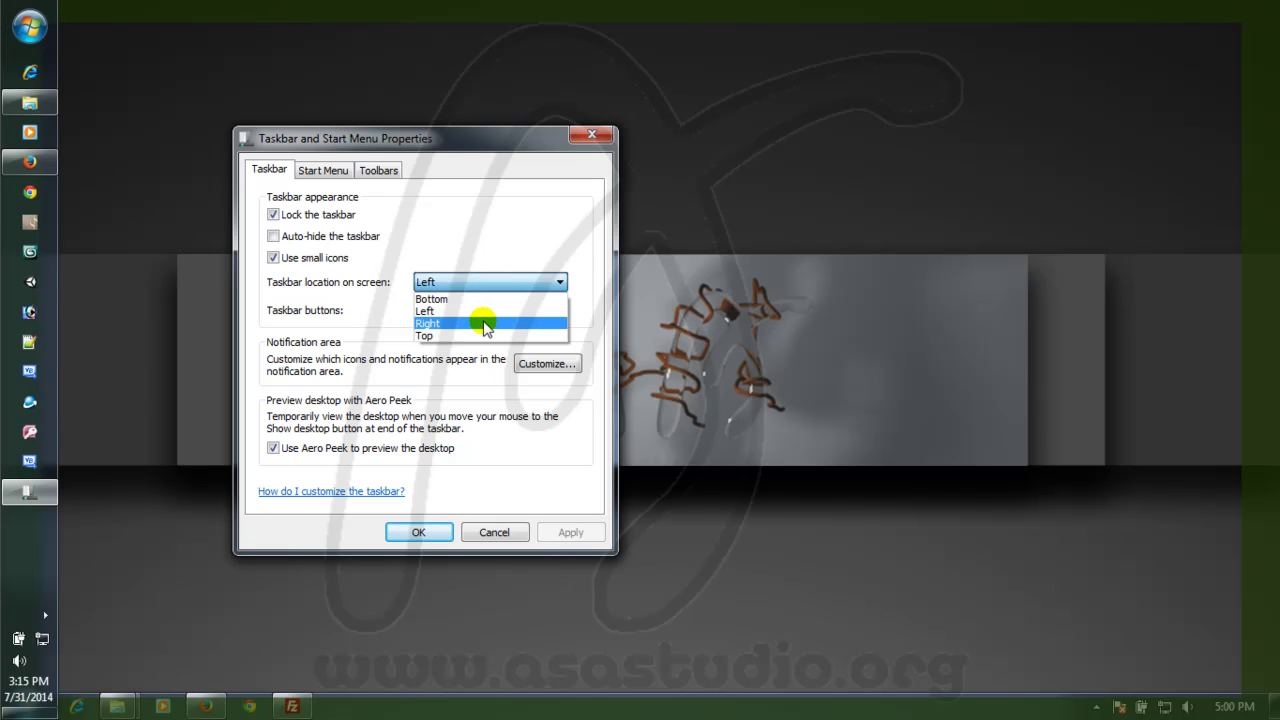
left_click(486, 324)
left_click(571, 533)
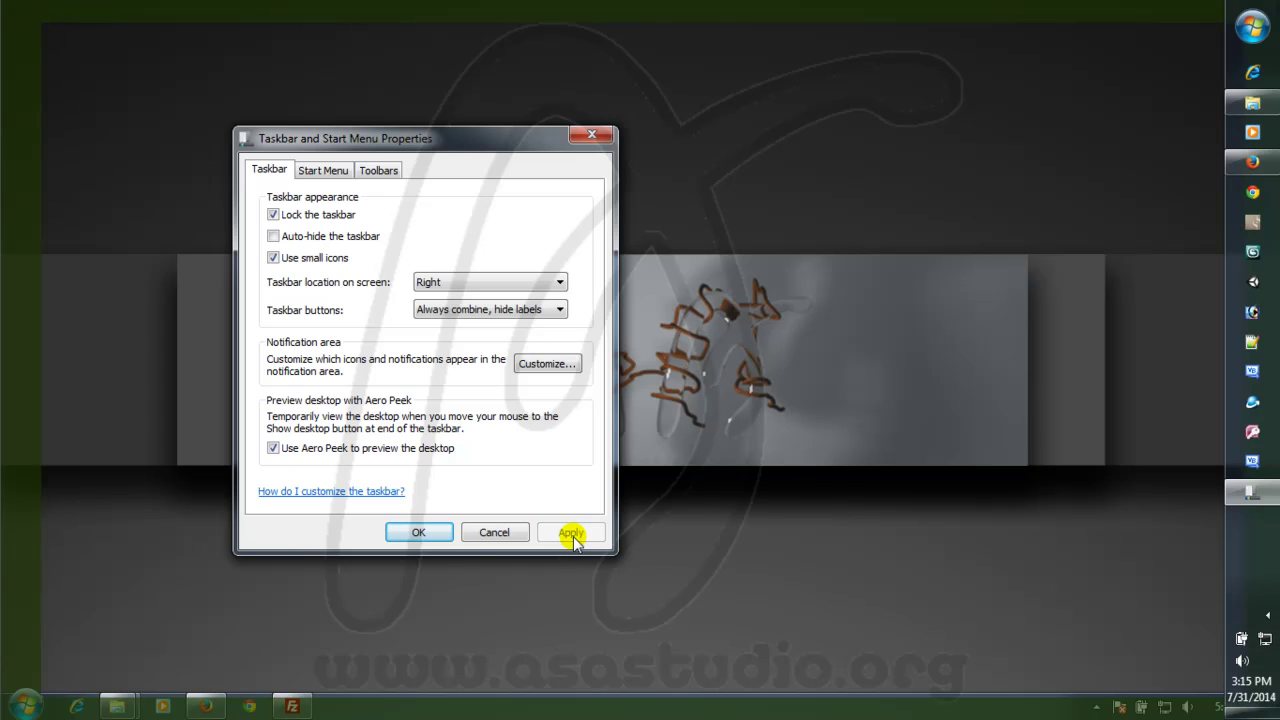
Step: Change the taskbar location on screen to Top and apply it
left_click(472, 284)
left_click(462, 348)
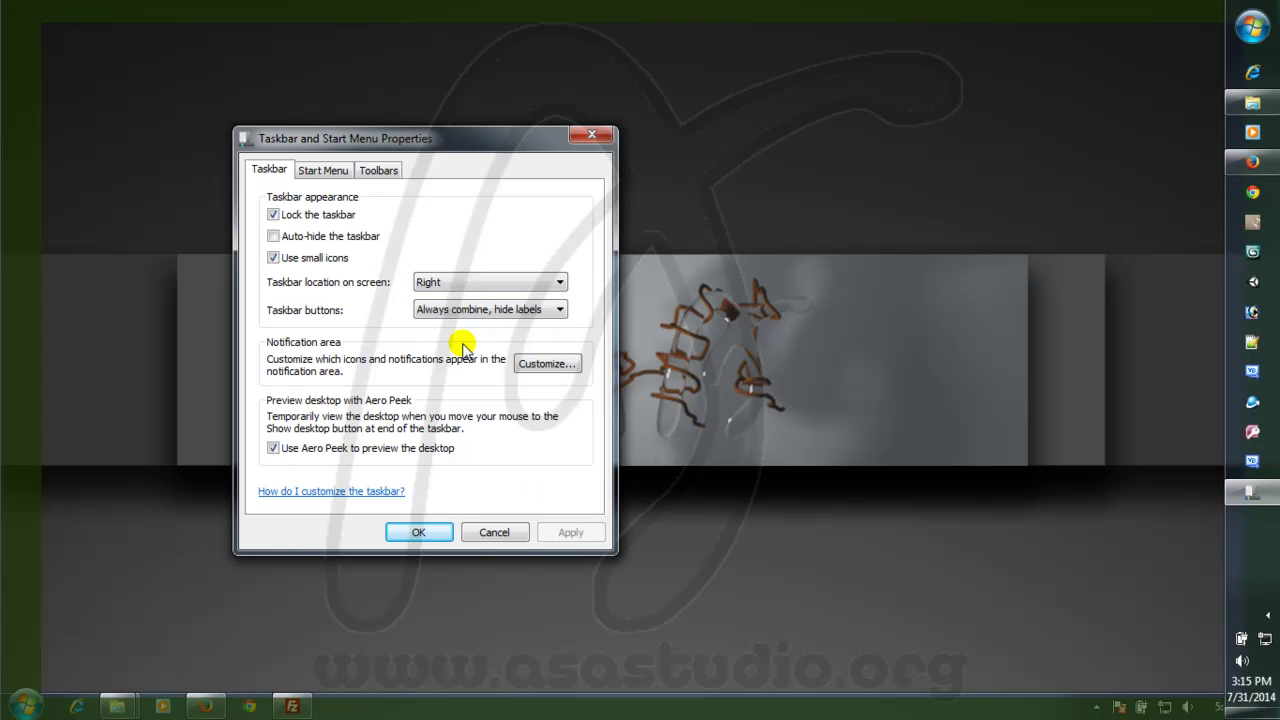
left_click(480, 284)
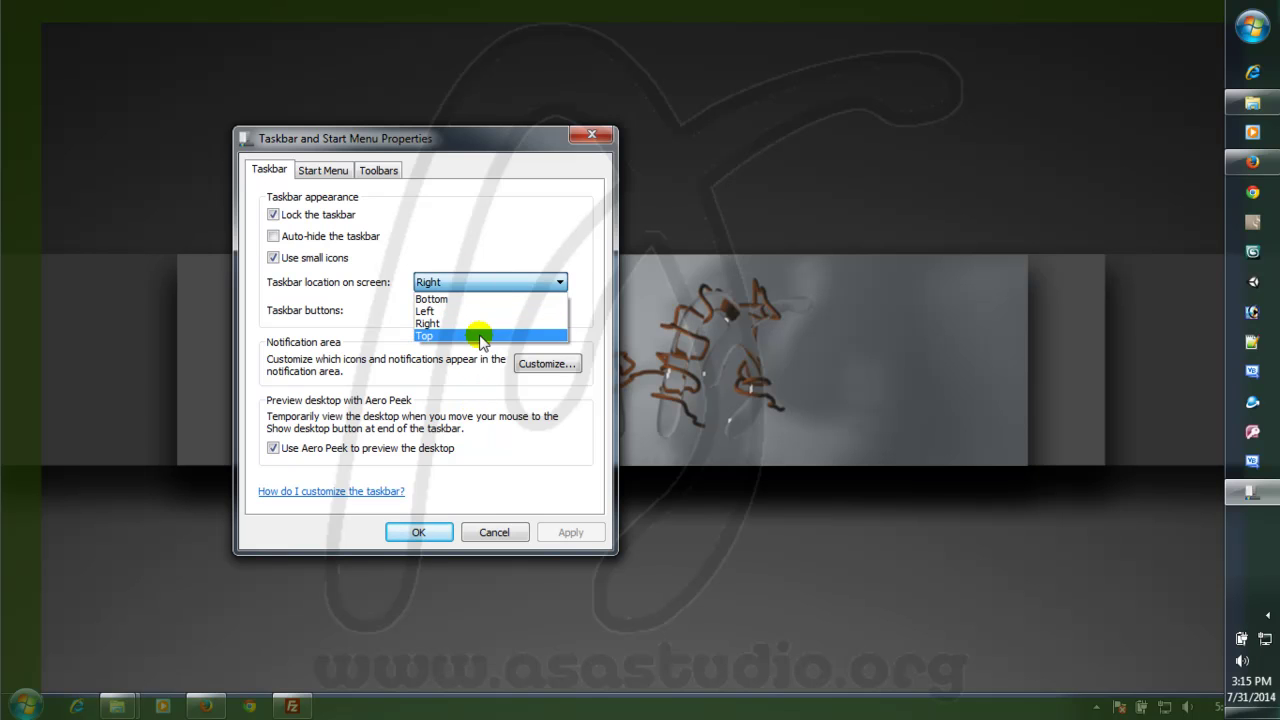
left_click(478, 337)
left_click(570, 532)
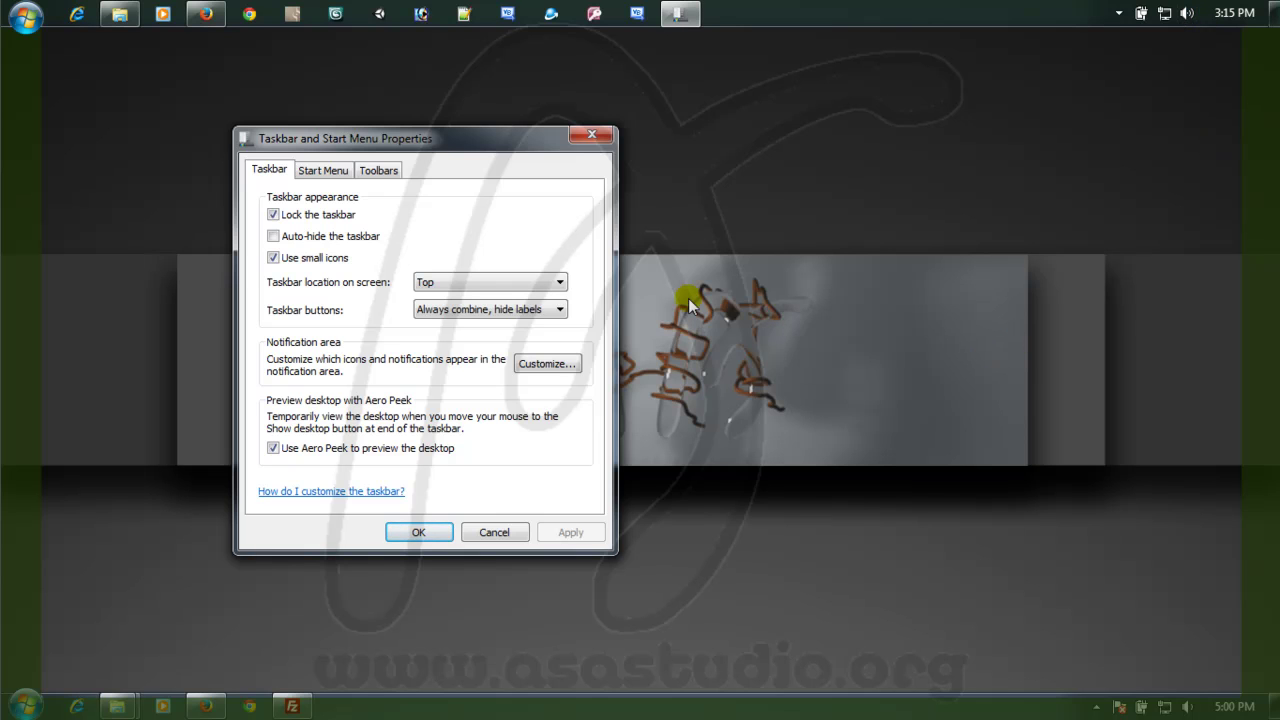
Step: Set the taskbar location on screen back to Bottom and apply it
left_click(555, 281)
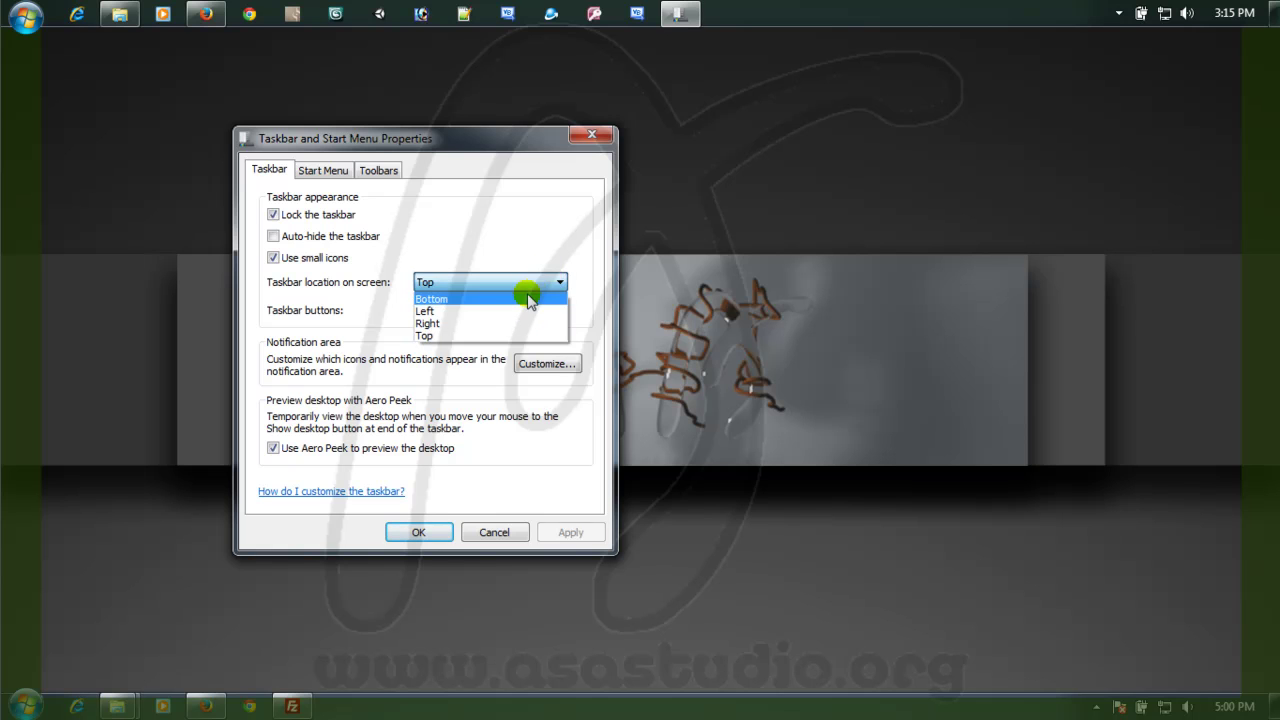
left_click(529, 300)
left_click(569, 533)
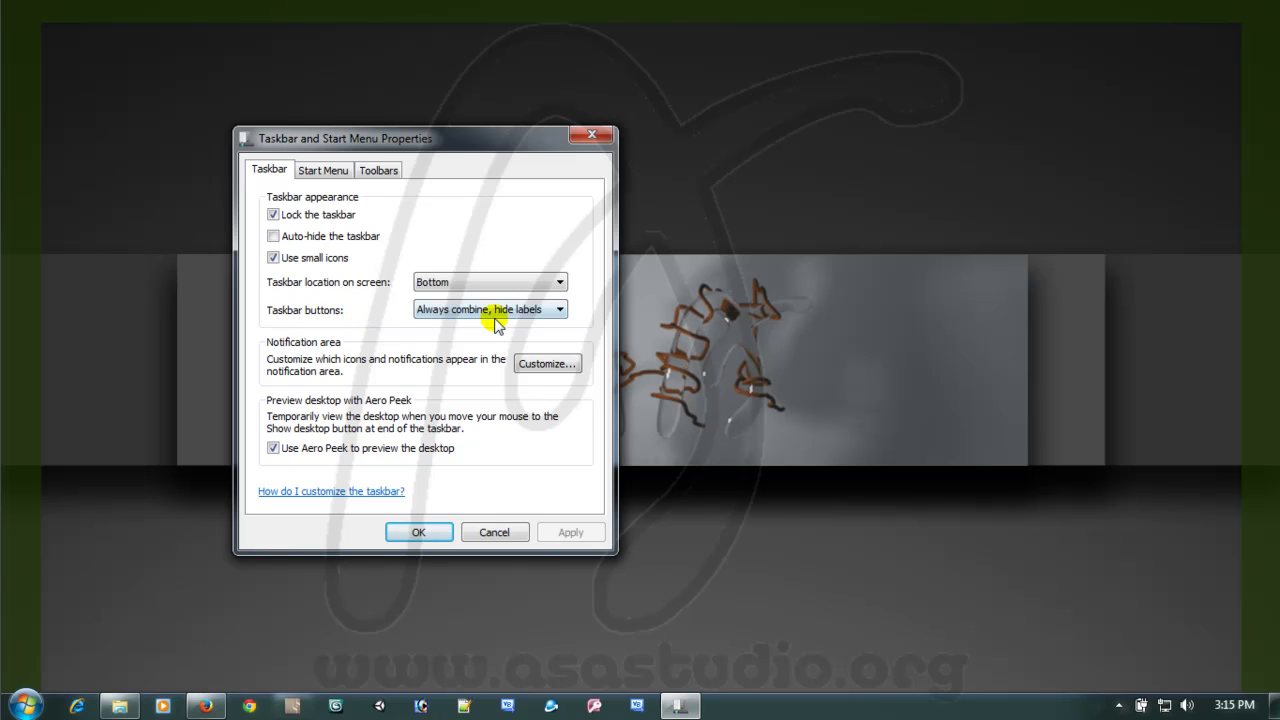
Step: Examine the combining options offered for the taskbar buttons without changing the selection
left_click(551, 312)
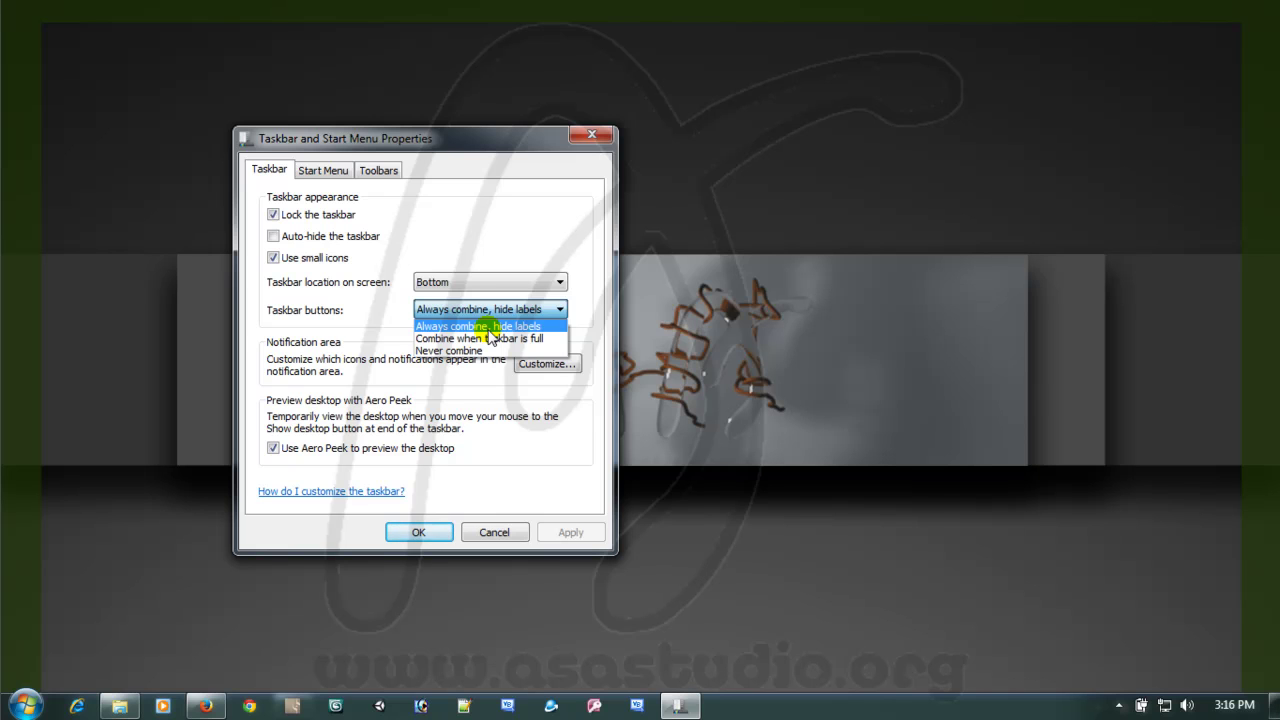
left_click(557, 460)
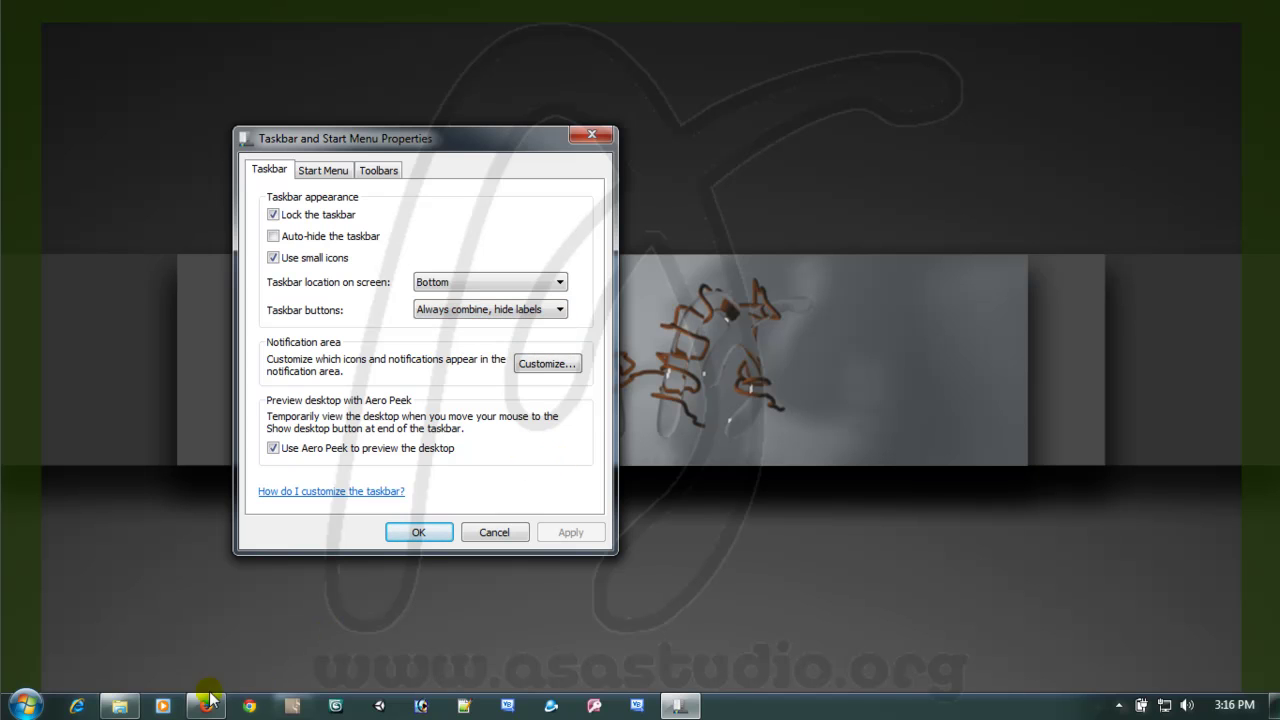
Step: Launch Notepad++, try to open another instance of it, and close its window
left_click(464, 710)
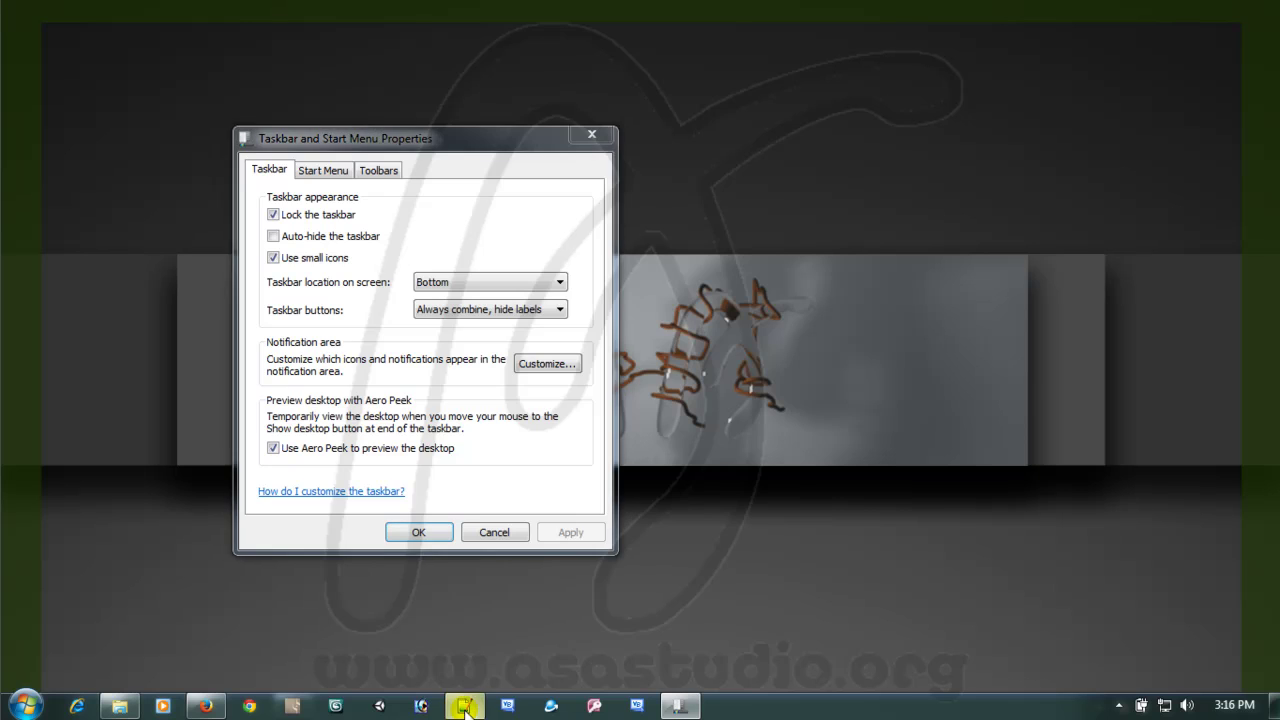
right_click(466, 710)
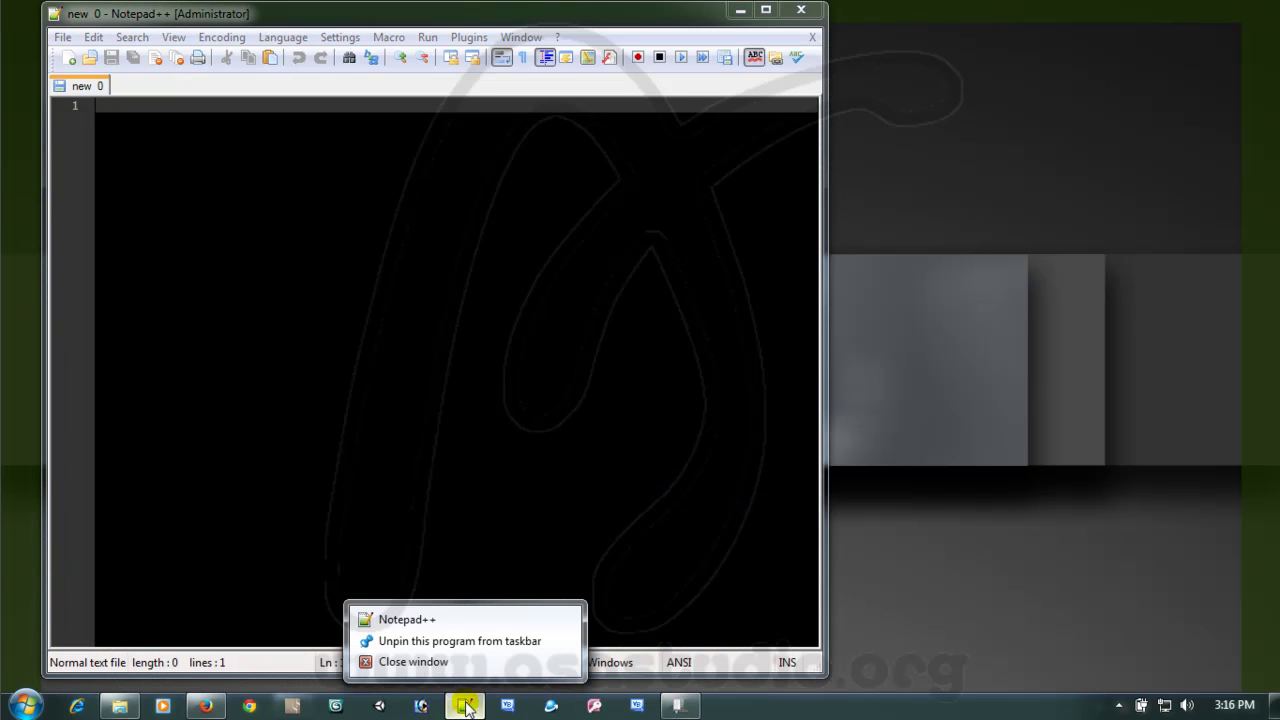
left_click(468, 615)
mouse_move(462, 712)
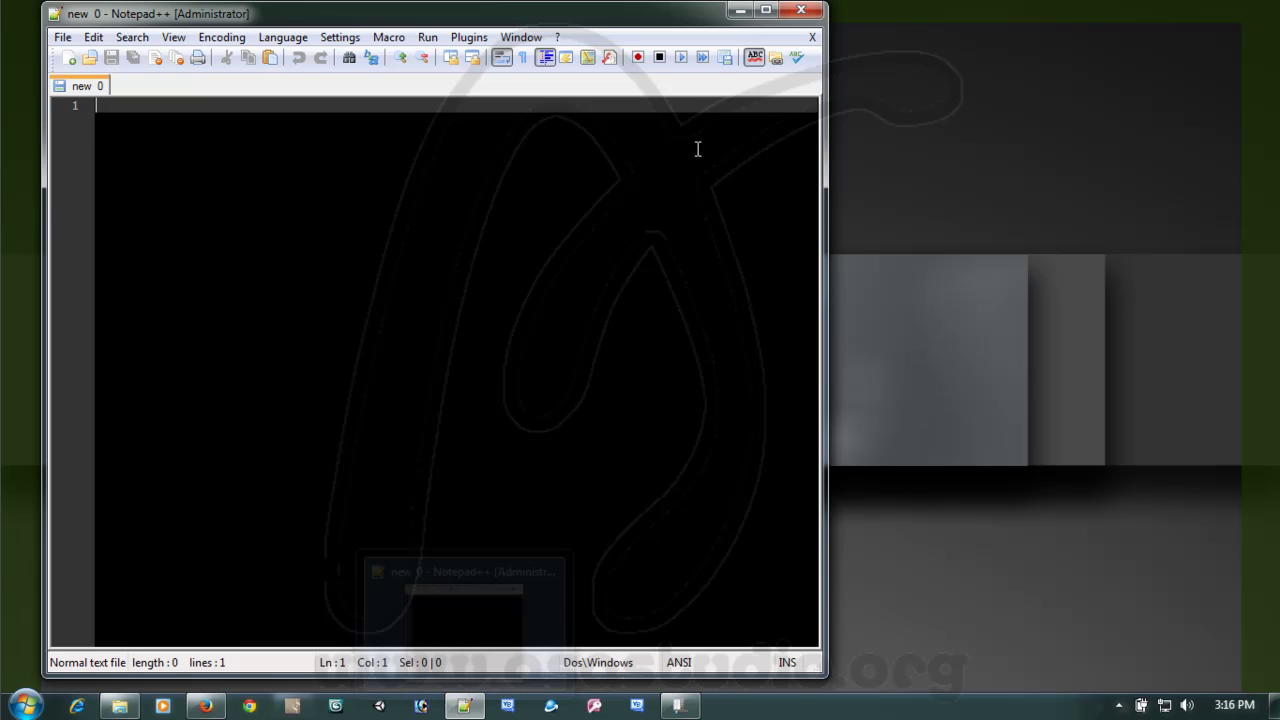
left_click(804, 12)
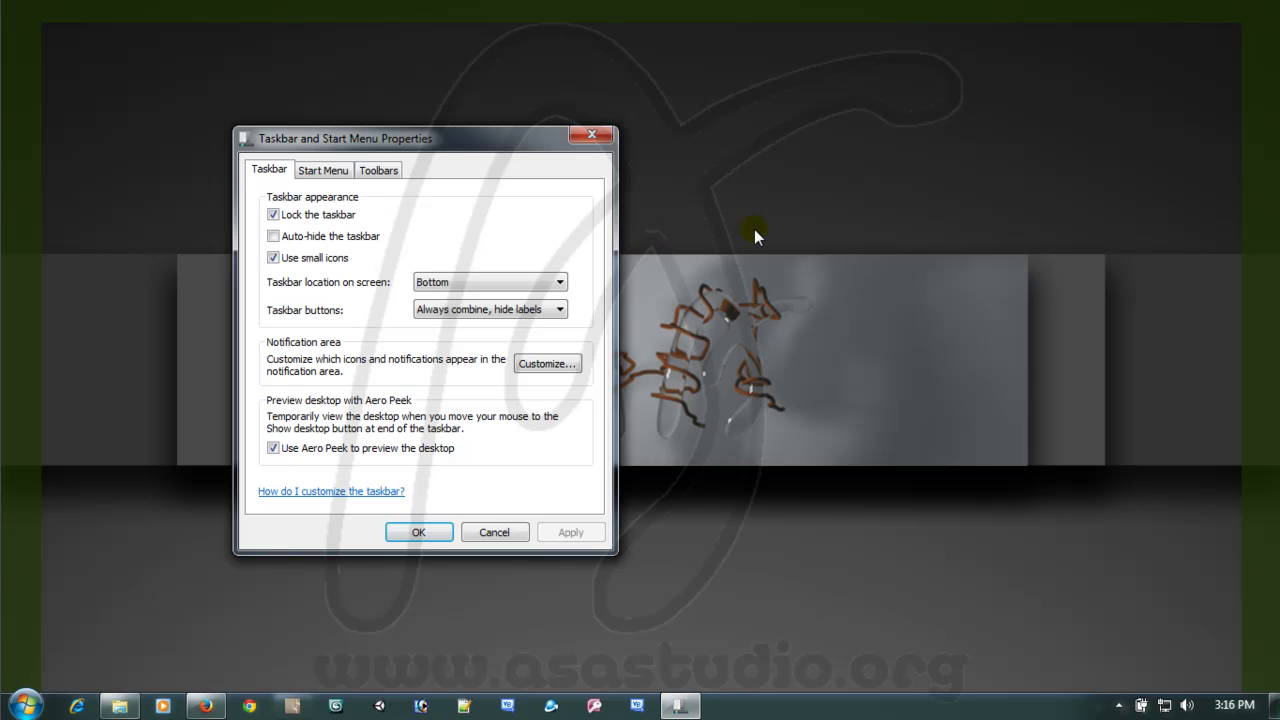
Step: Open a Notepad window from the Accessories programs
left_click(25, 705)
left_click(45, 632)
left_click(62, 421)
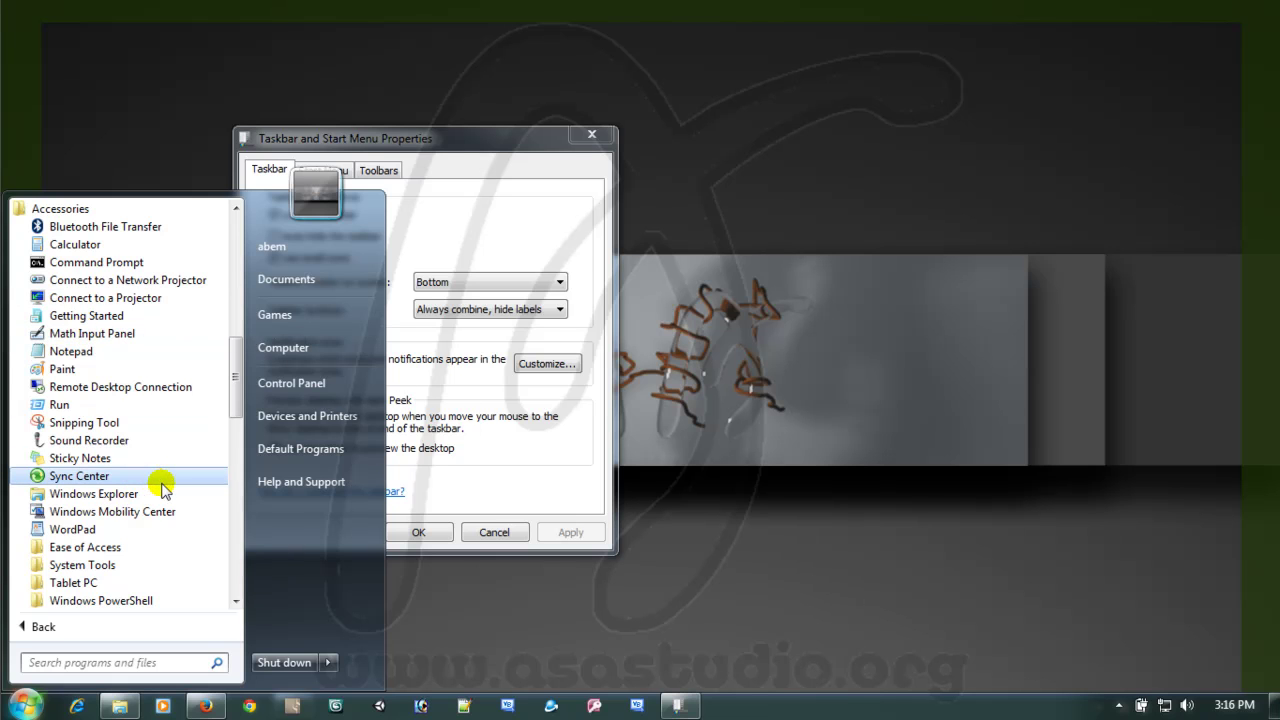
left_click(62, 355)
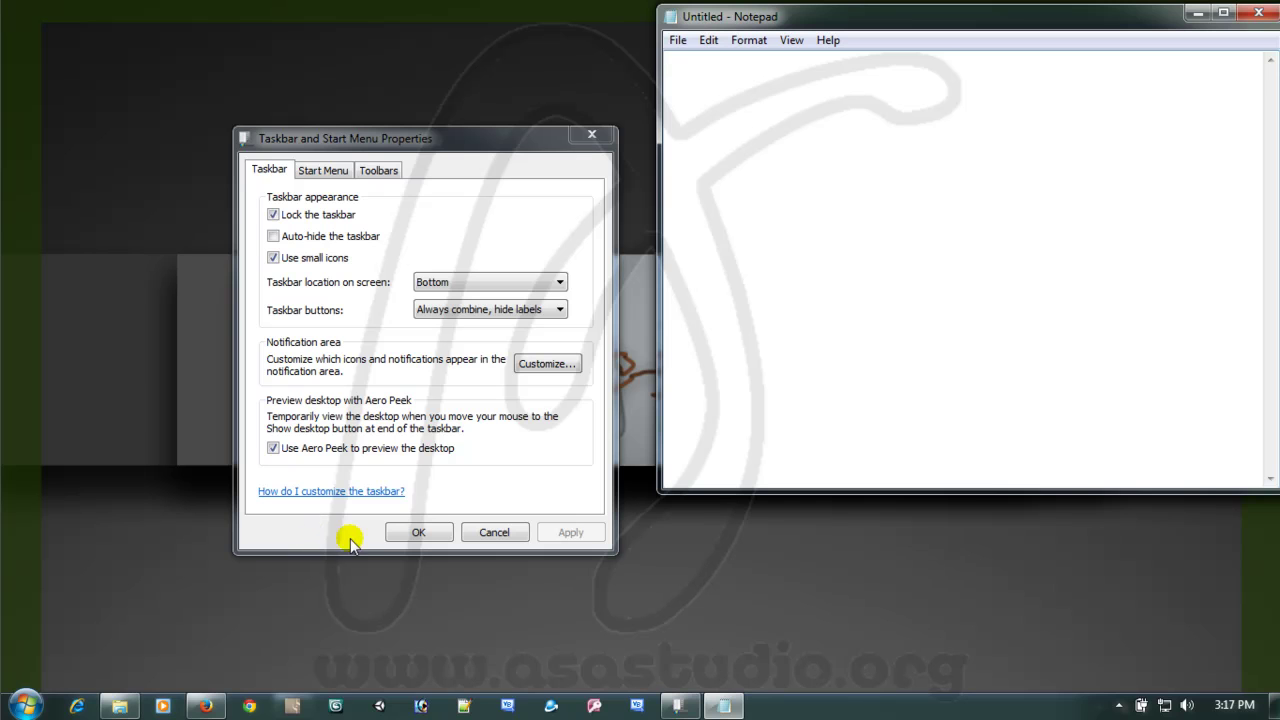
Step: Open a second Notepad window from the Accessories programs
left_click(24, 705)
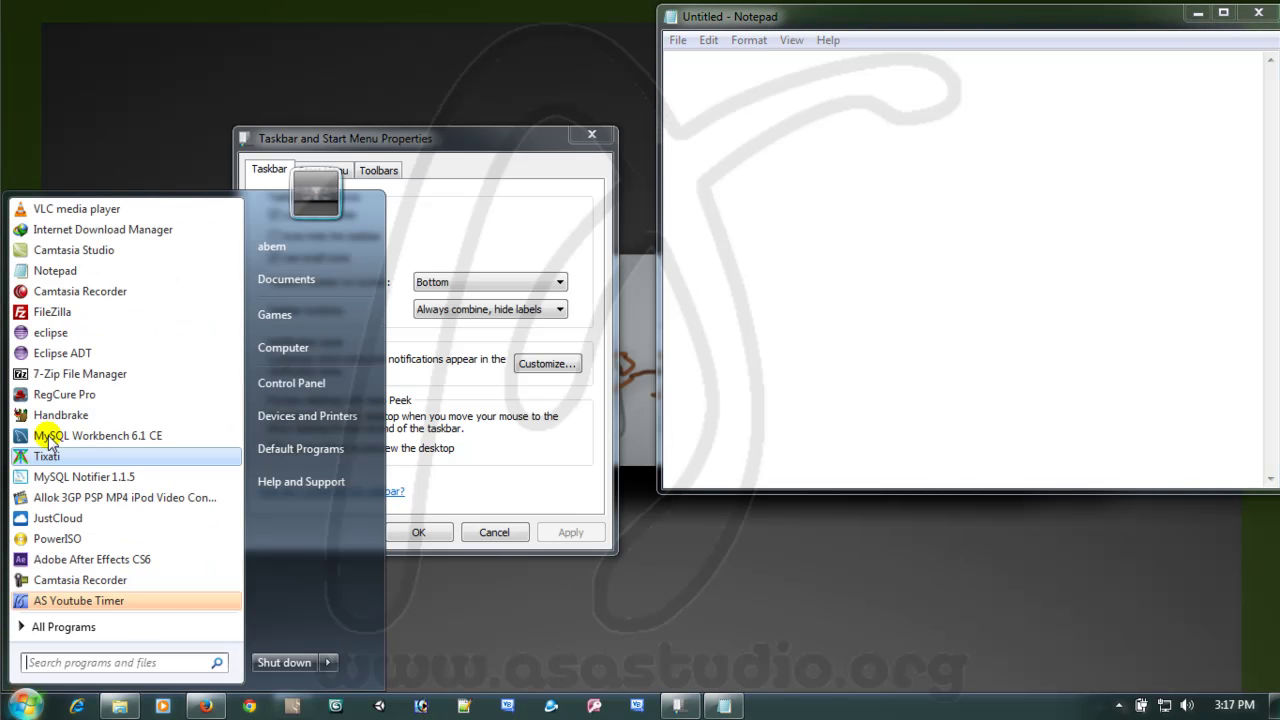
left_click(100, 626)
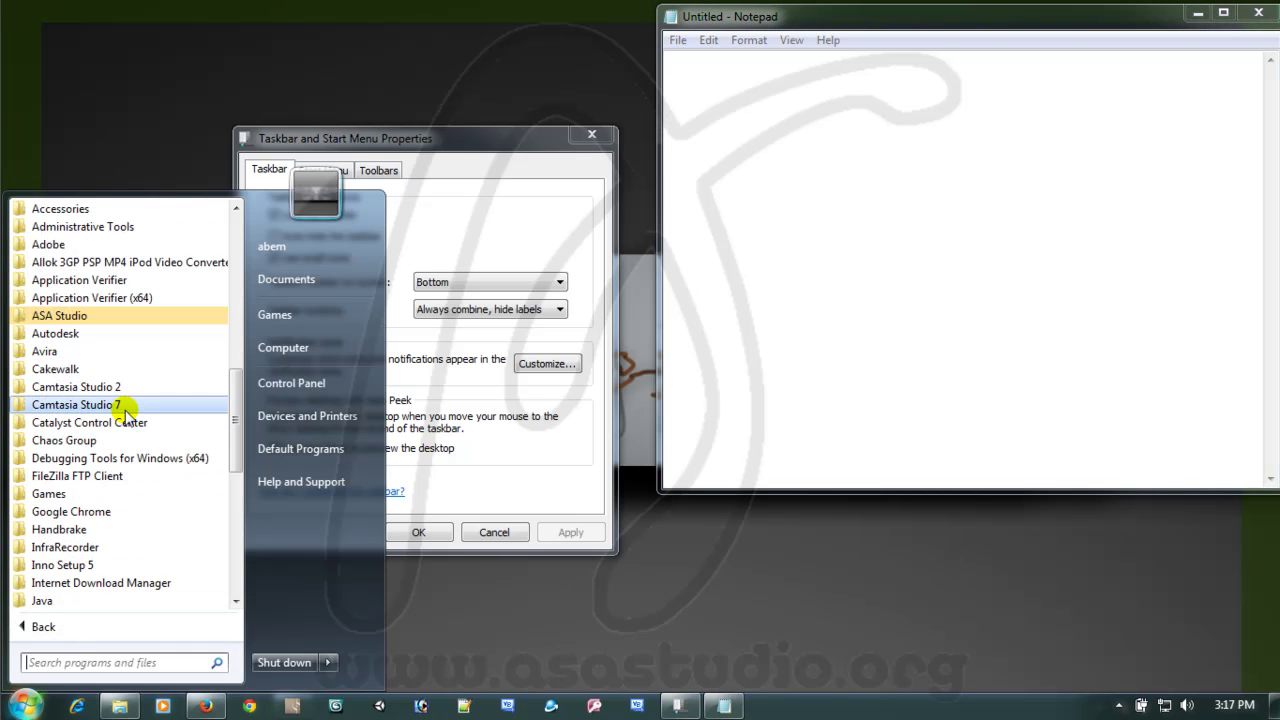
left_click(75, 208)
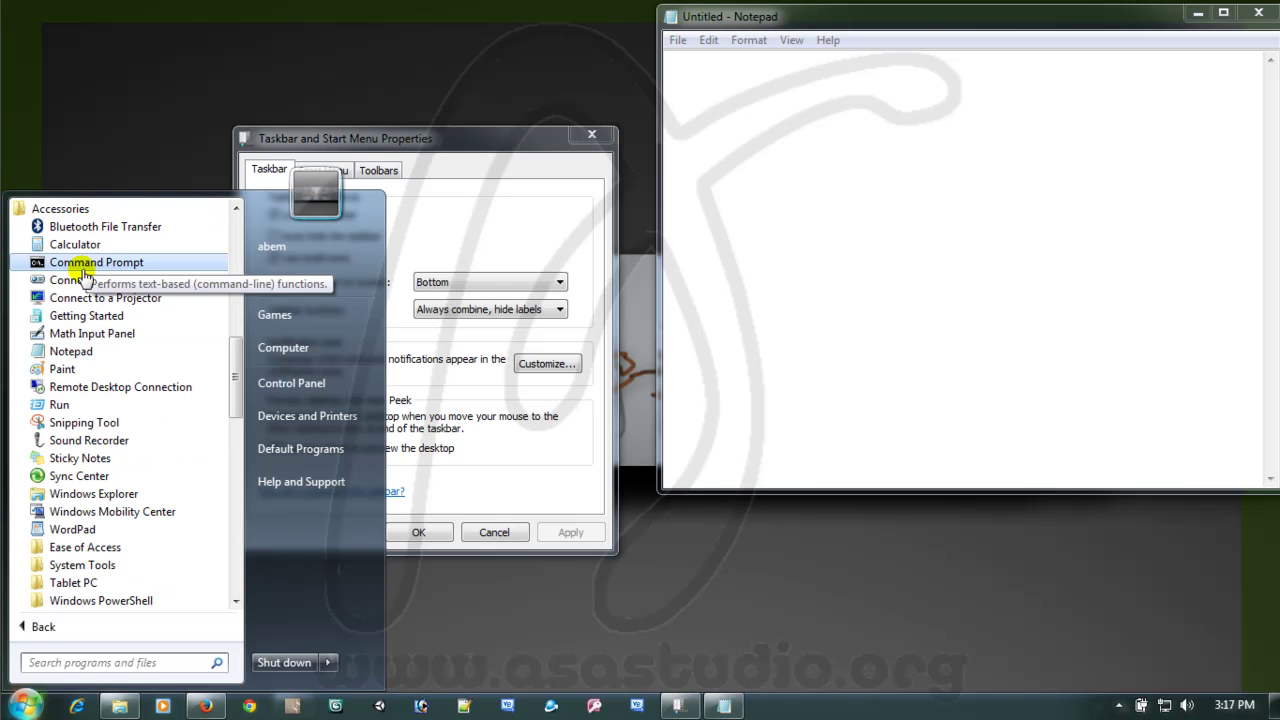
left_click(65, 354)
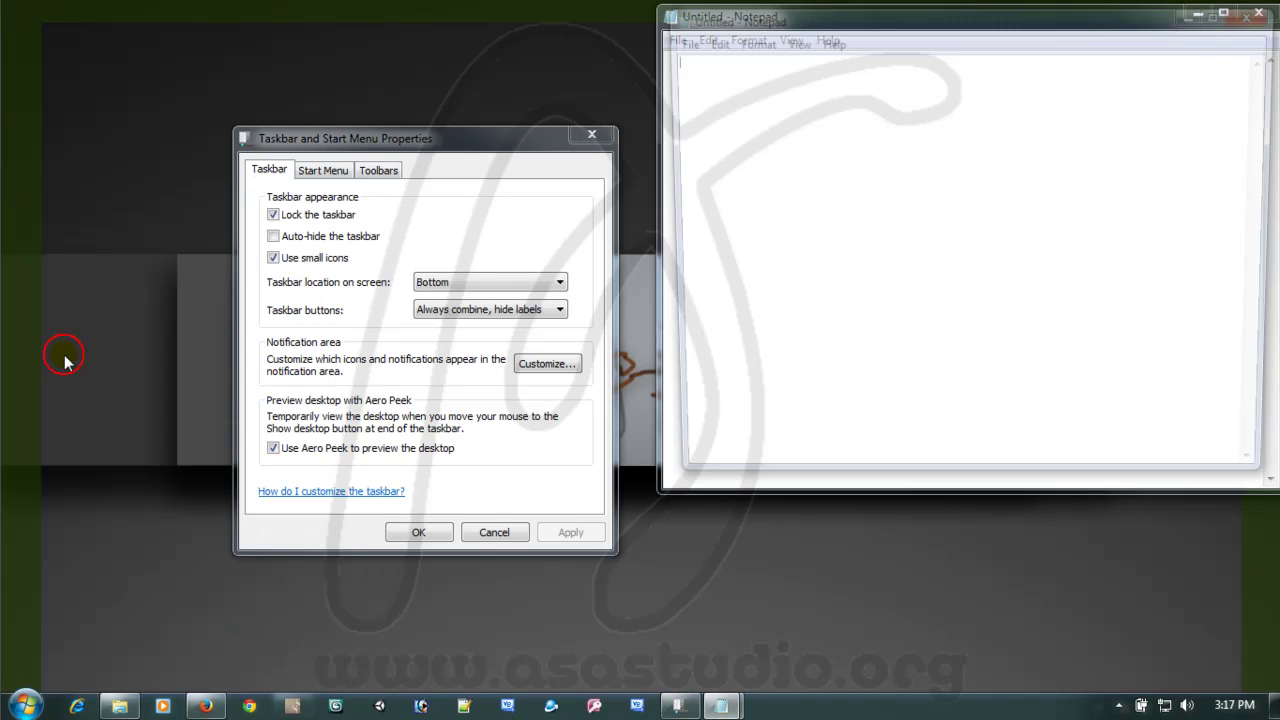
Step: Open a third Notepad window from the Accessories programs and spread the Notepad windows apart on the desktop
left_click(33, 708)
left_click(46, 627)
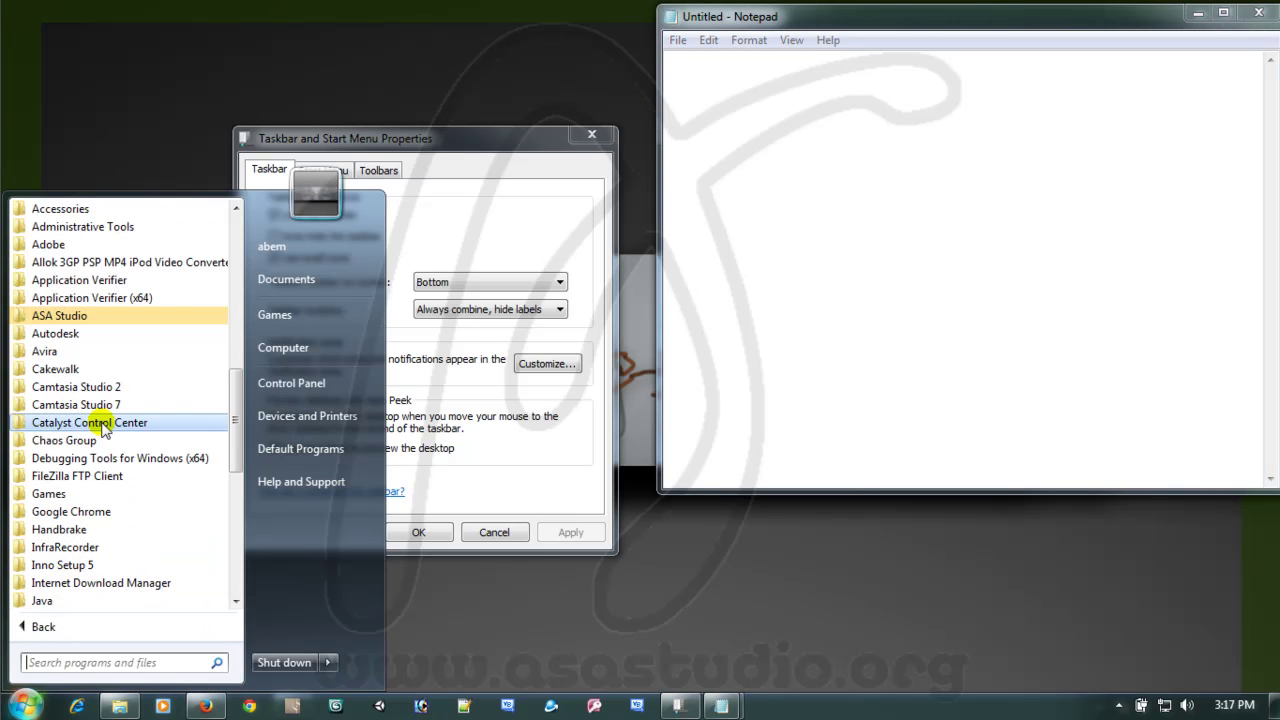
left_click(62, 208)
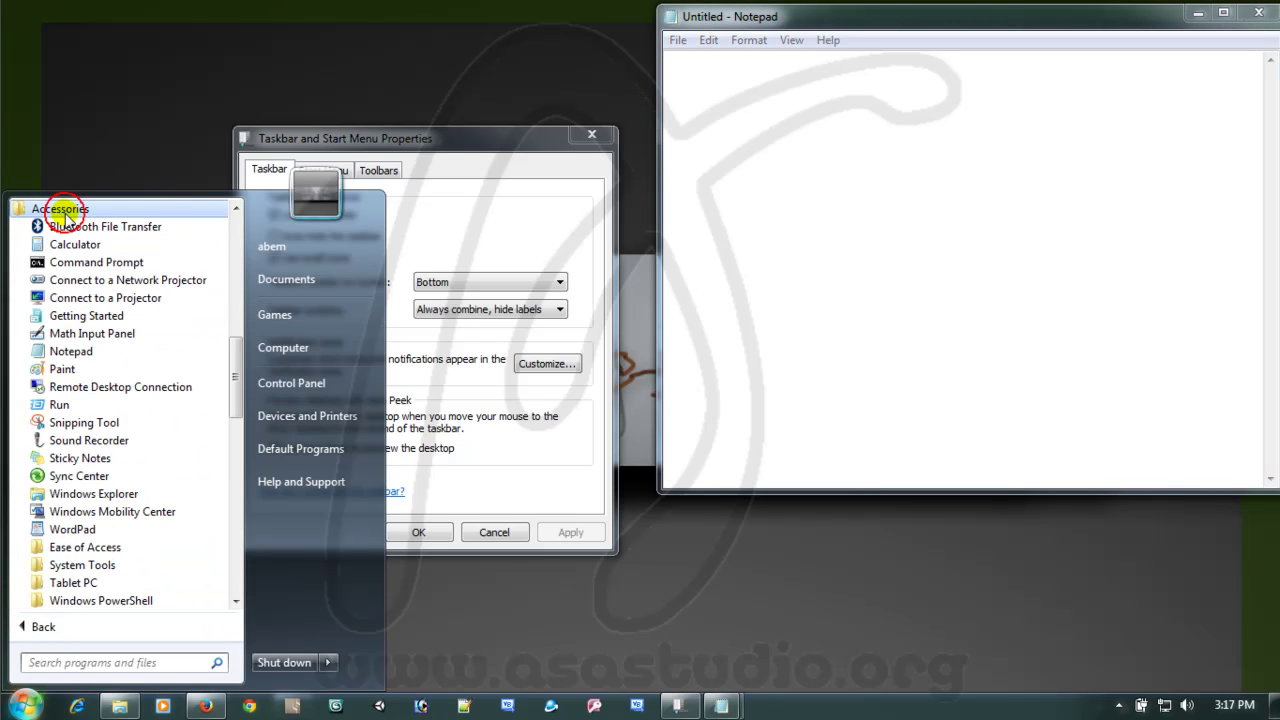
left_click(72, 352)
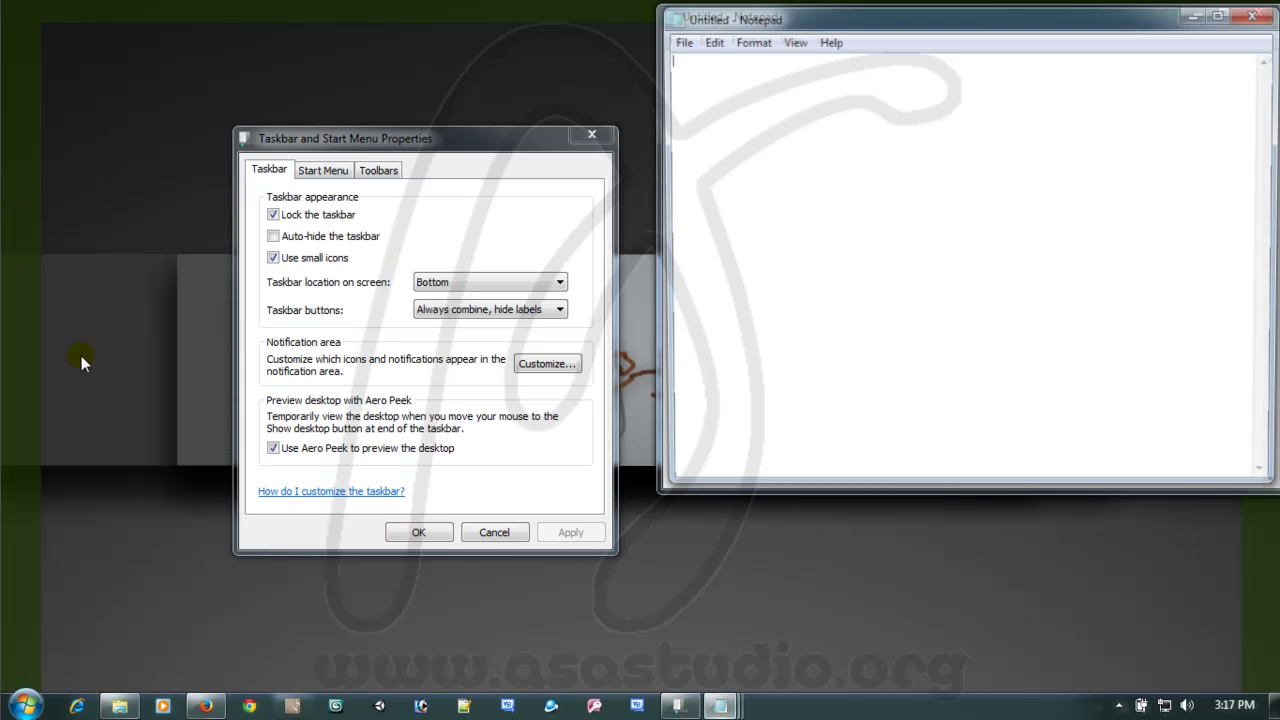
left_click_drag(957, 22, 451, 90)
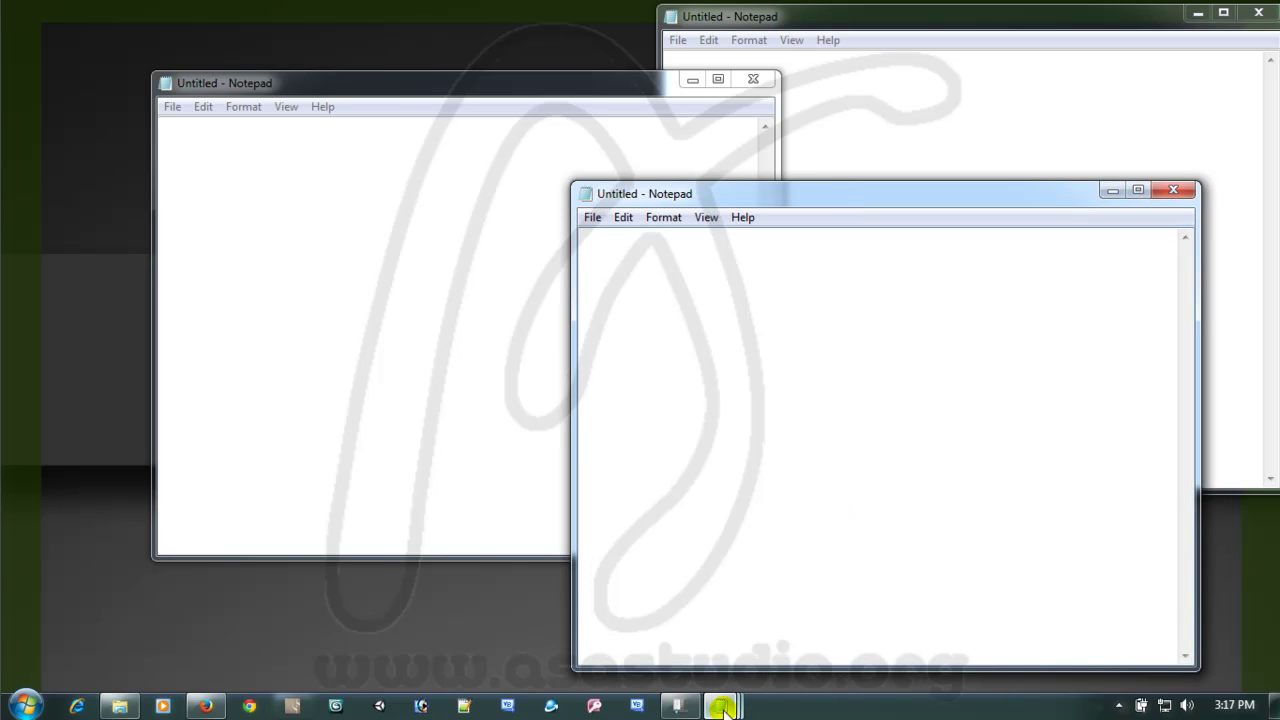
Step: Preview the grouped Notepad windows from the taskbar, and bring the Taskbar and Start Menu Properties dialog forward beside the frontmost Notepad window
mouse_move(722, 708)
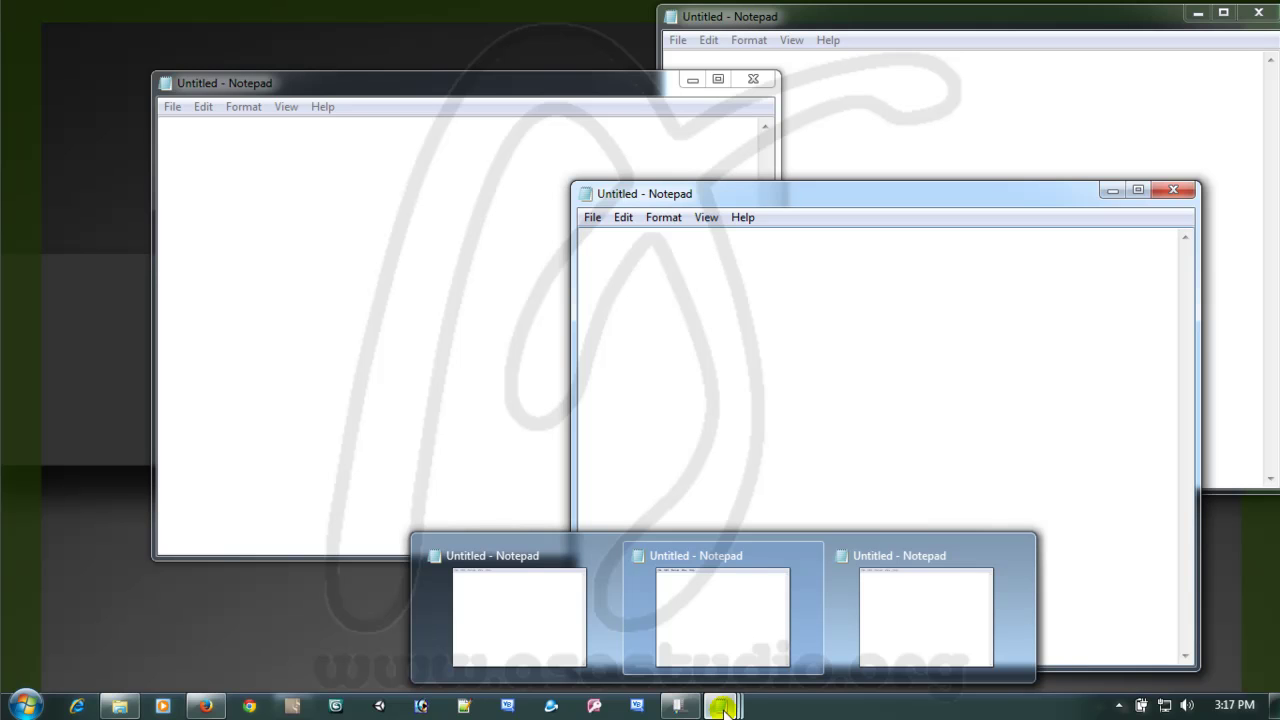
left_click(669, 702)
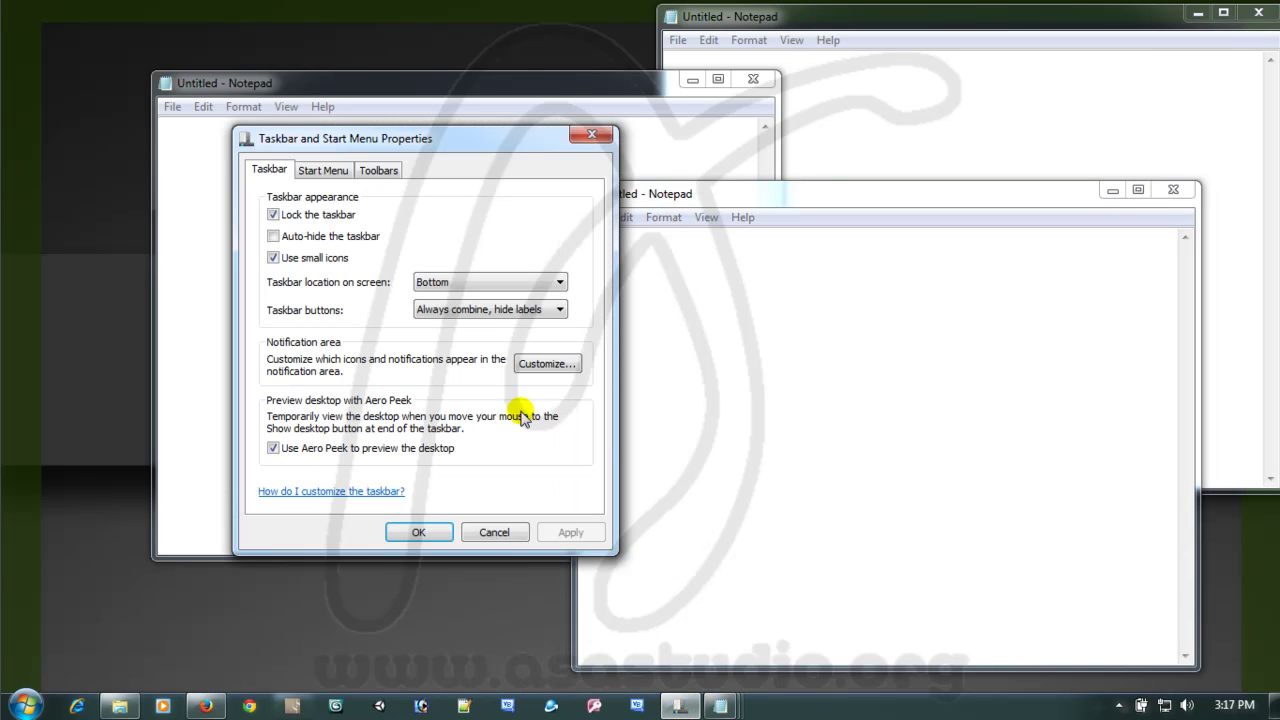
left_click_drag(427, 135, 347, 201)
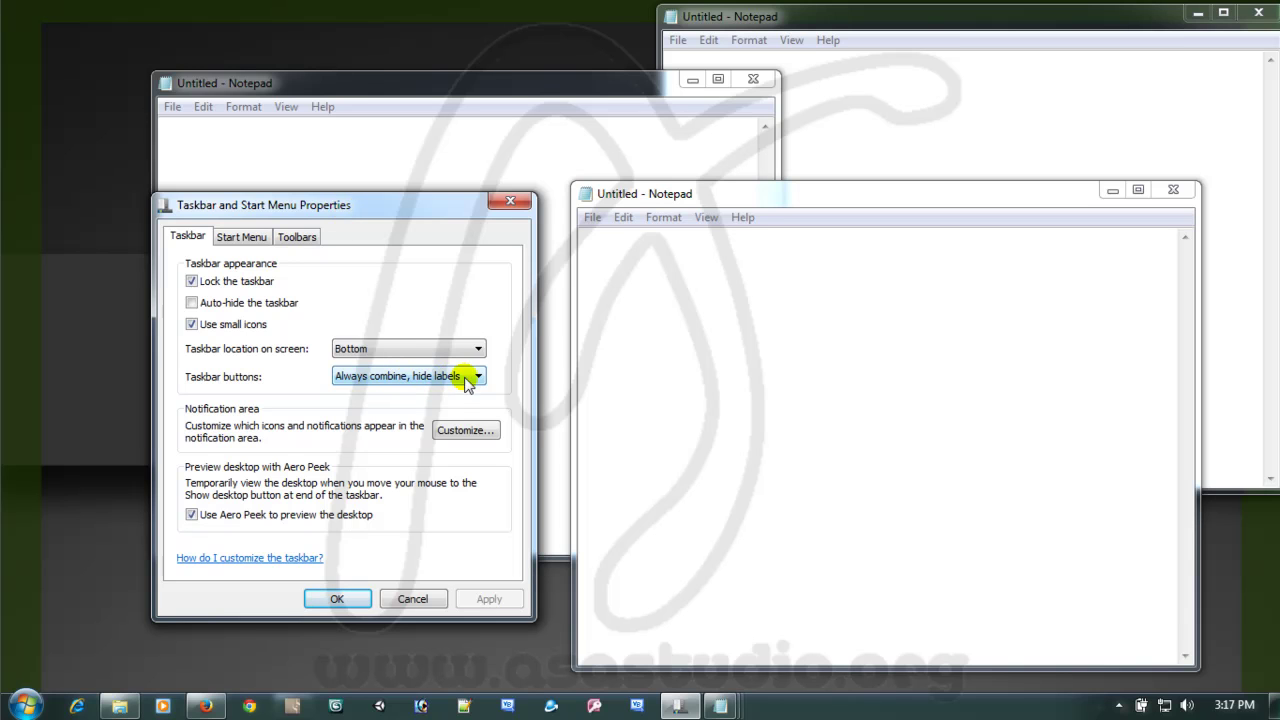
Step: Close all three untitled Notepad windows
left_click(1173, 189)
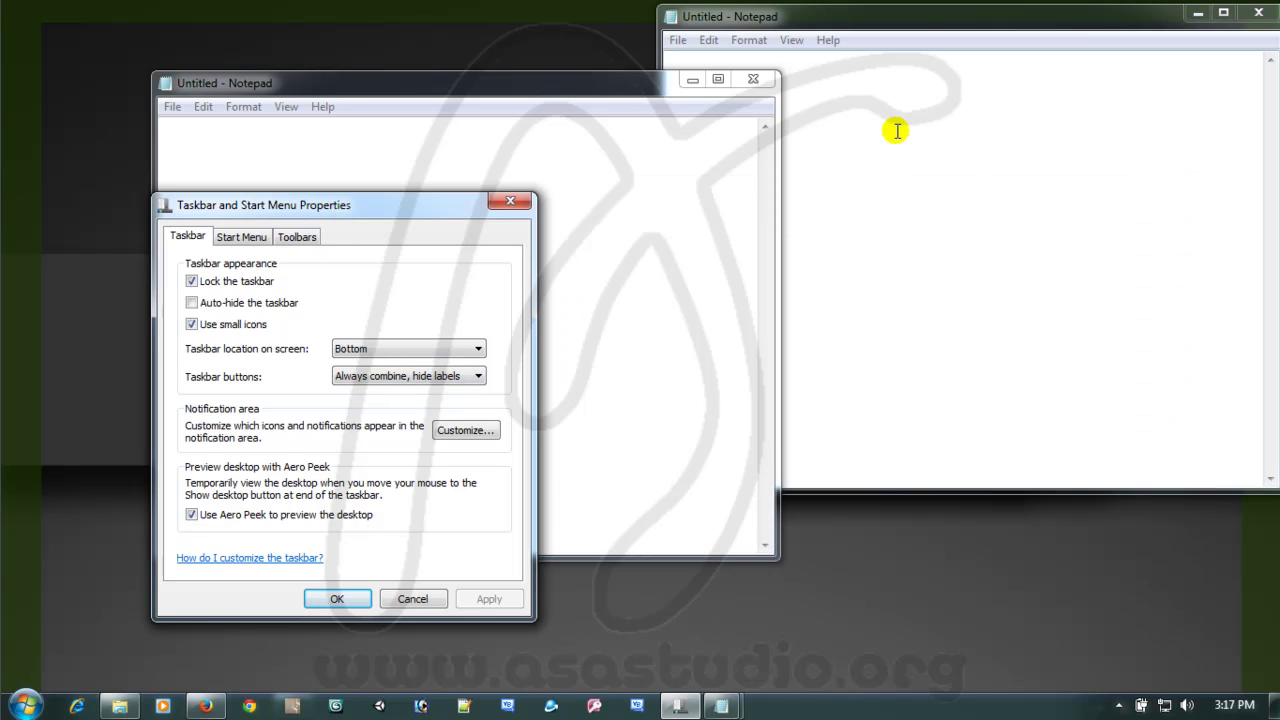
left_click(753, 78)
left_click(1262, 15)
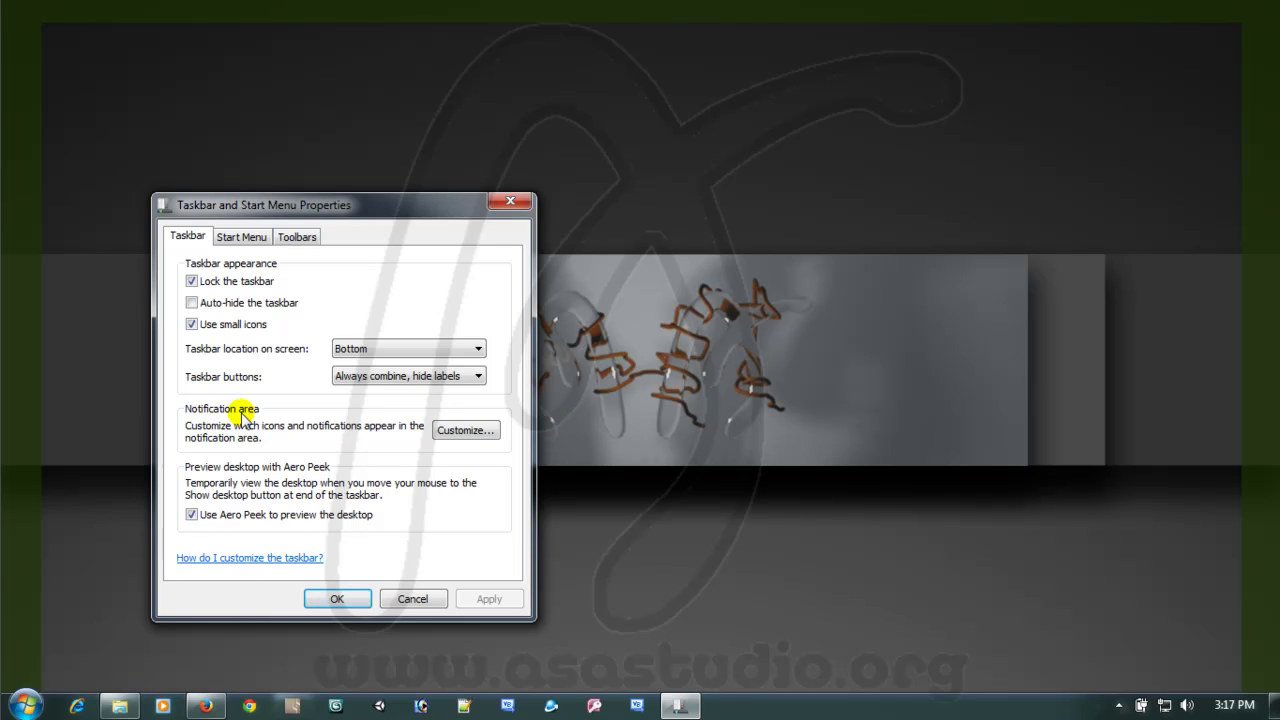
Step: Open the notification area customization and arrange its window beside the Taskbar and Start Menu Properties dialog
left_click(466, 431)
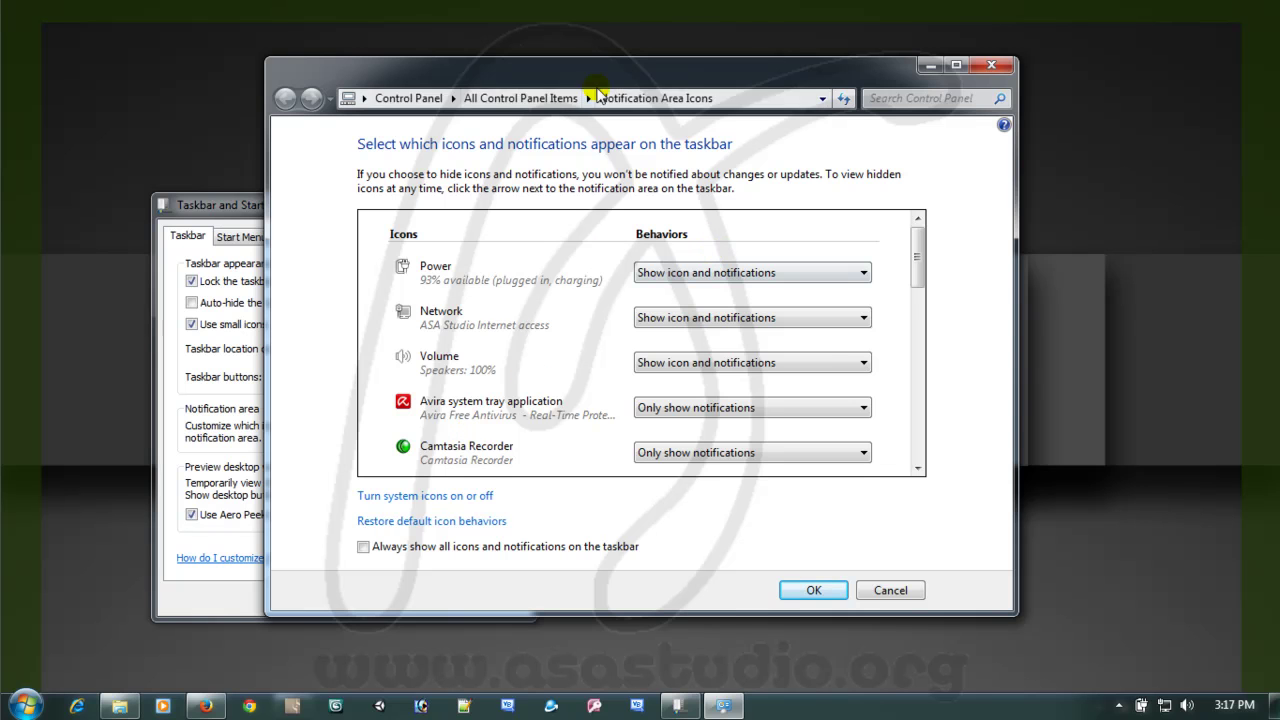
left_click_drag(610, 70, 833, 33)
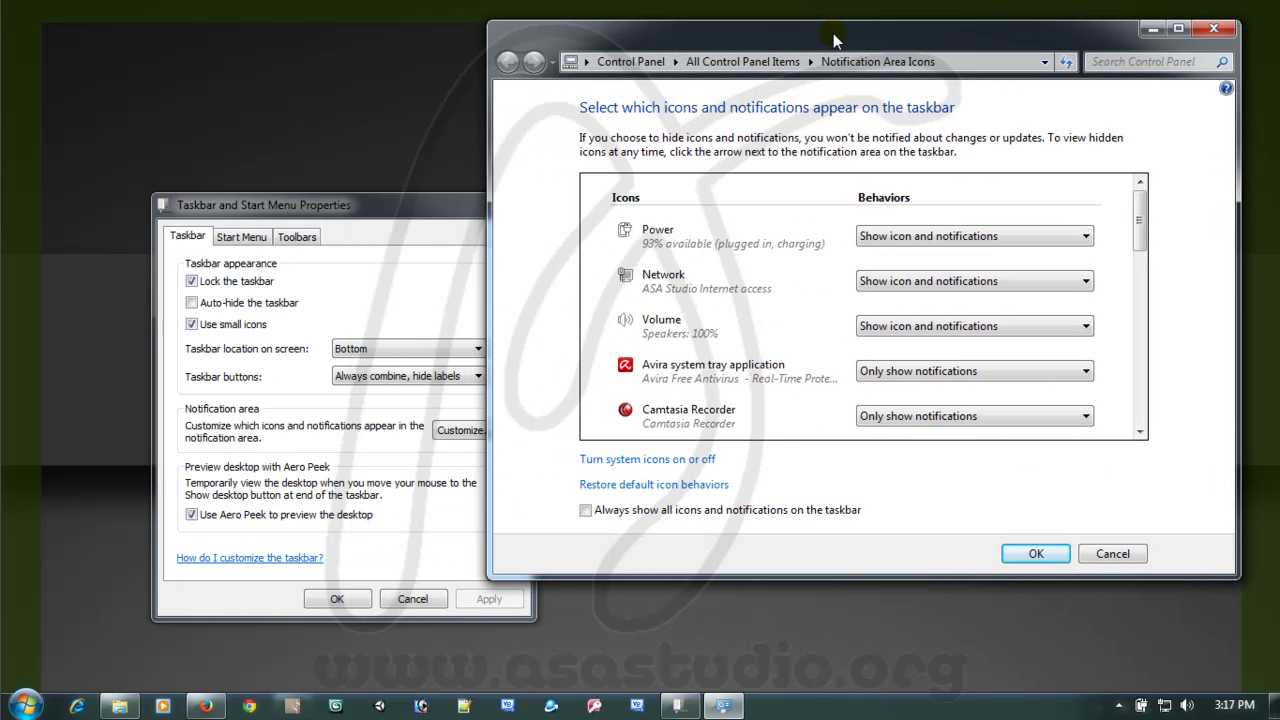
left_click_drag(441, 218, 388, 219)
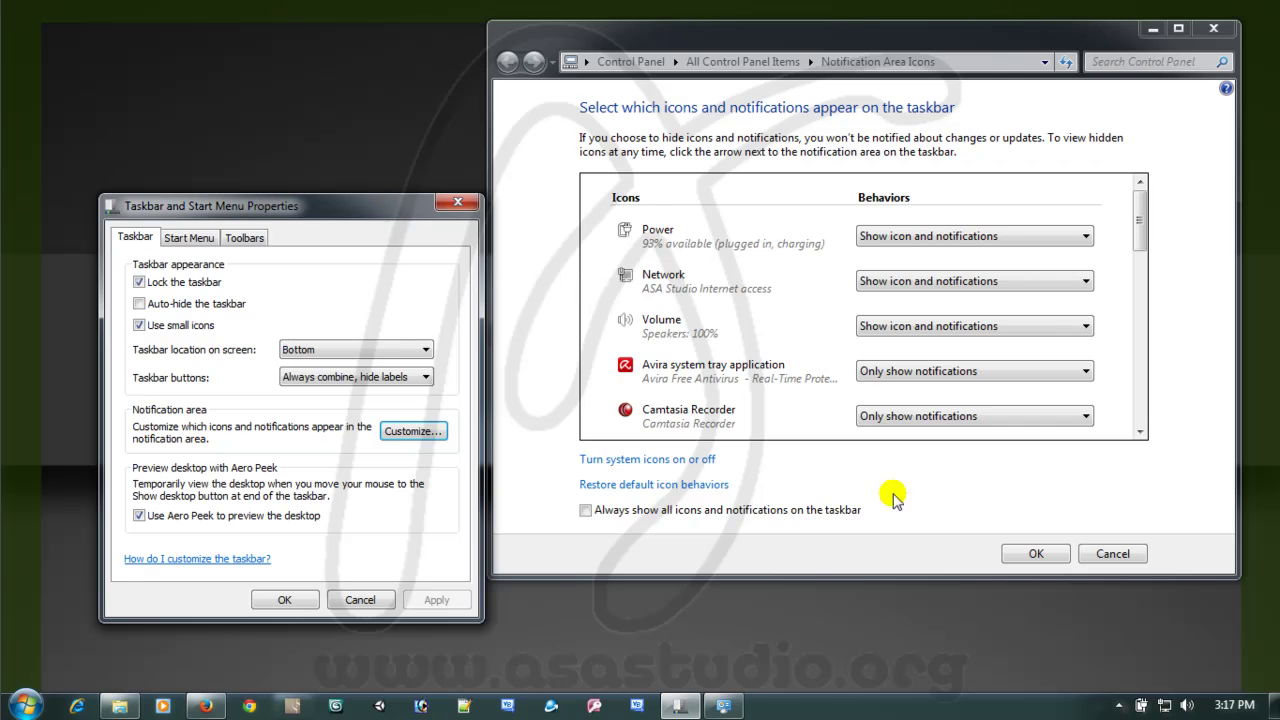
Step: Compare the hidden notification icons on the taskbar with the icons and behaviors listed in Notification Area Icons
left_click(1117, 705)
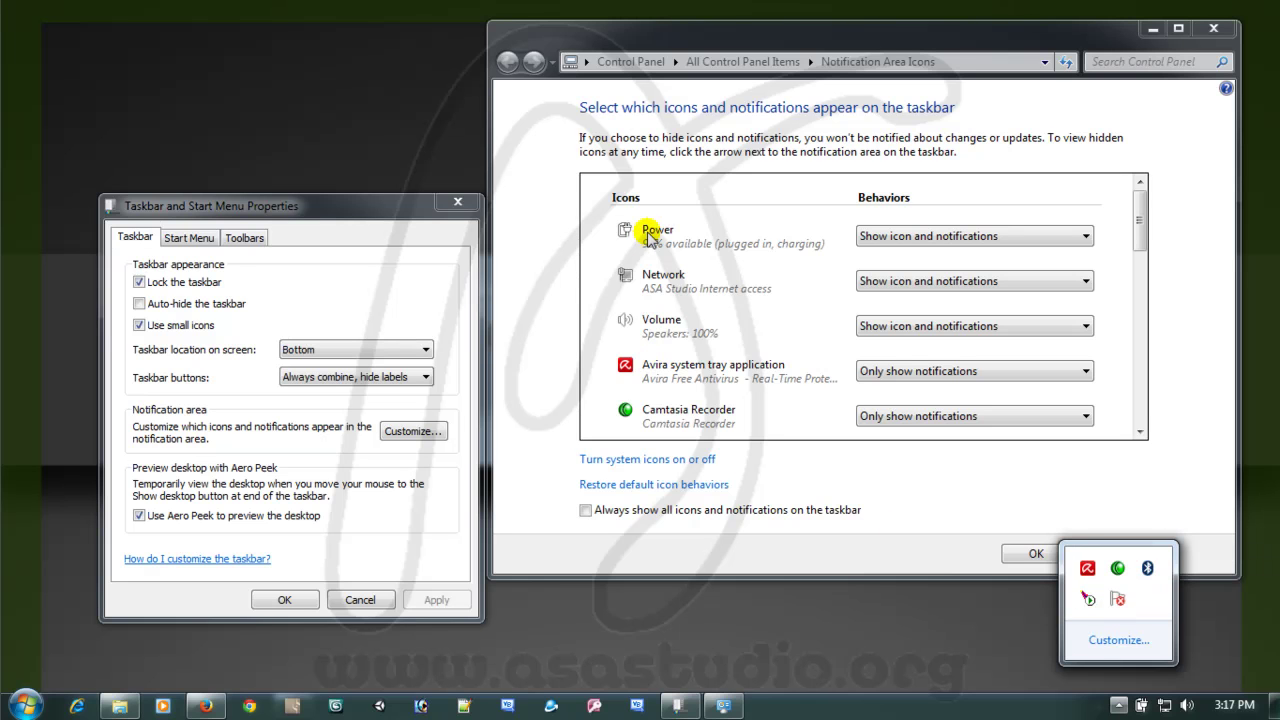
left_click_drag(1137, 208, 1143, 280)
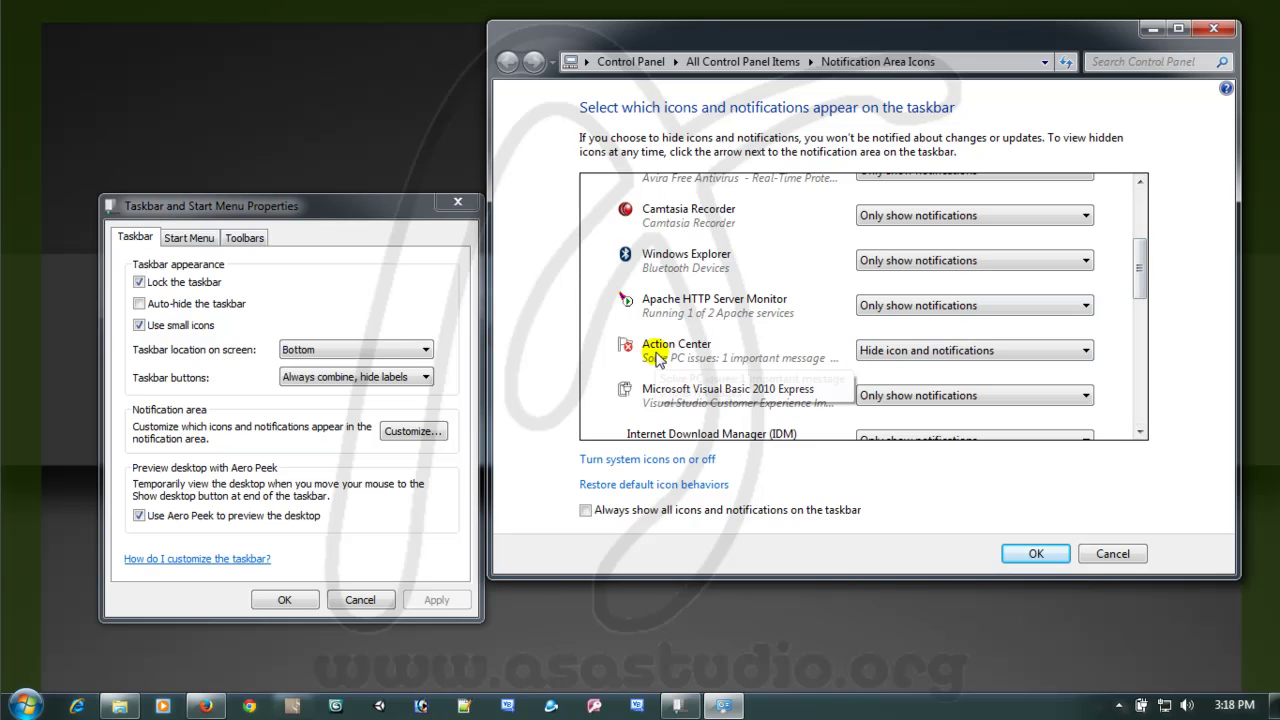
left_click(1118, 705)
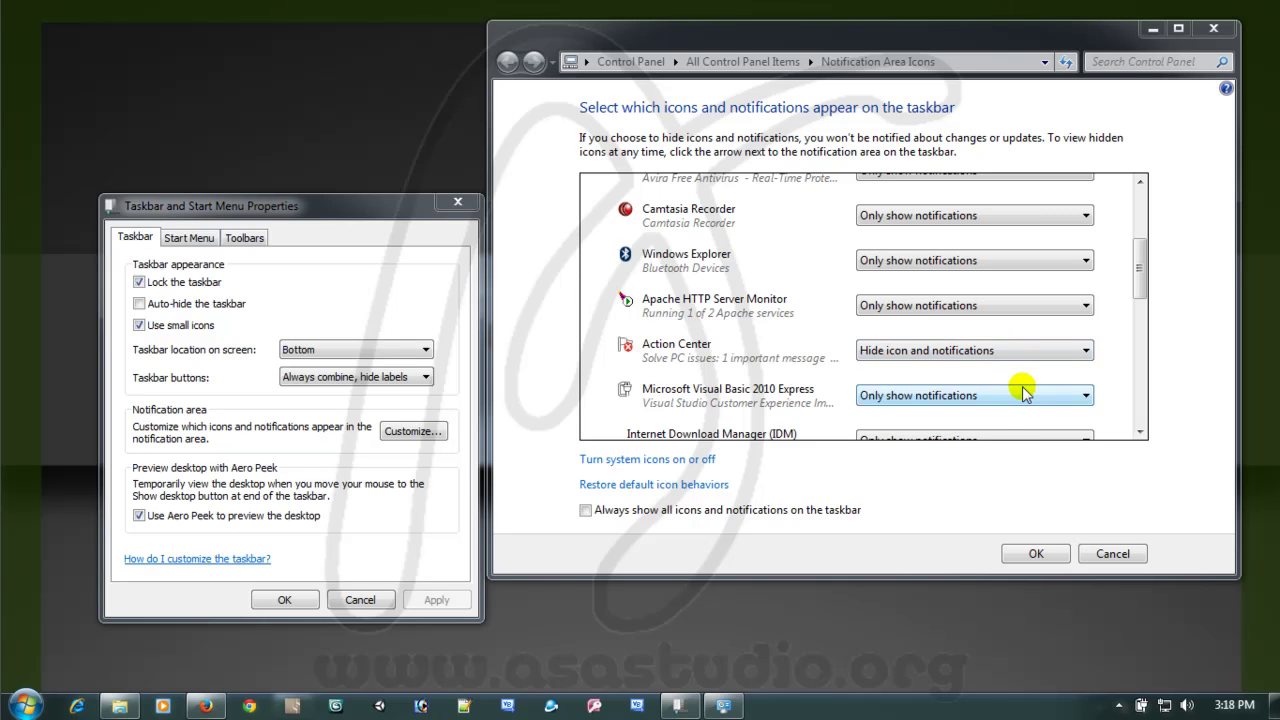
left_click_drag(1138, 266, 1137, 206)
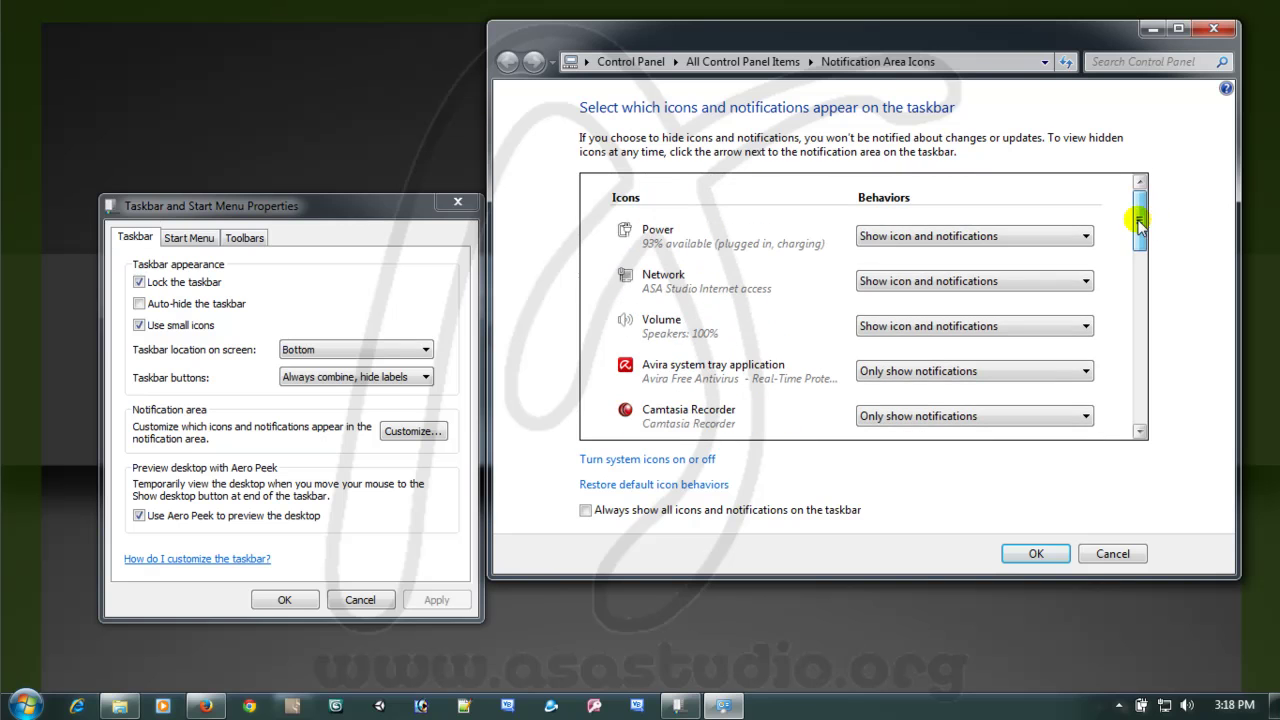
Step: Examine the behavior options for the Power icon, and leave Notification Area Icons without saving changes
left_click(1080, 236)
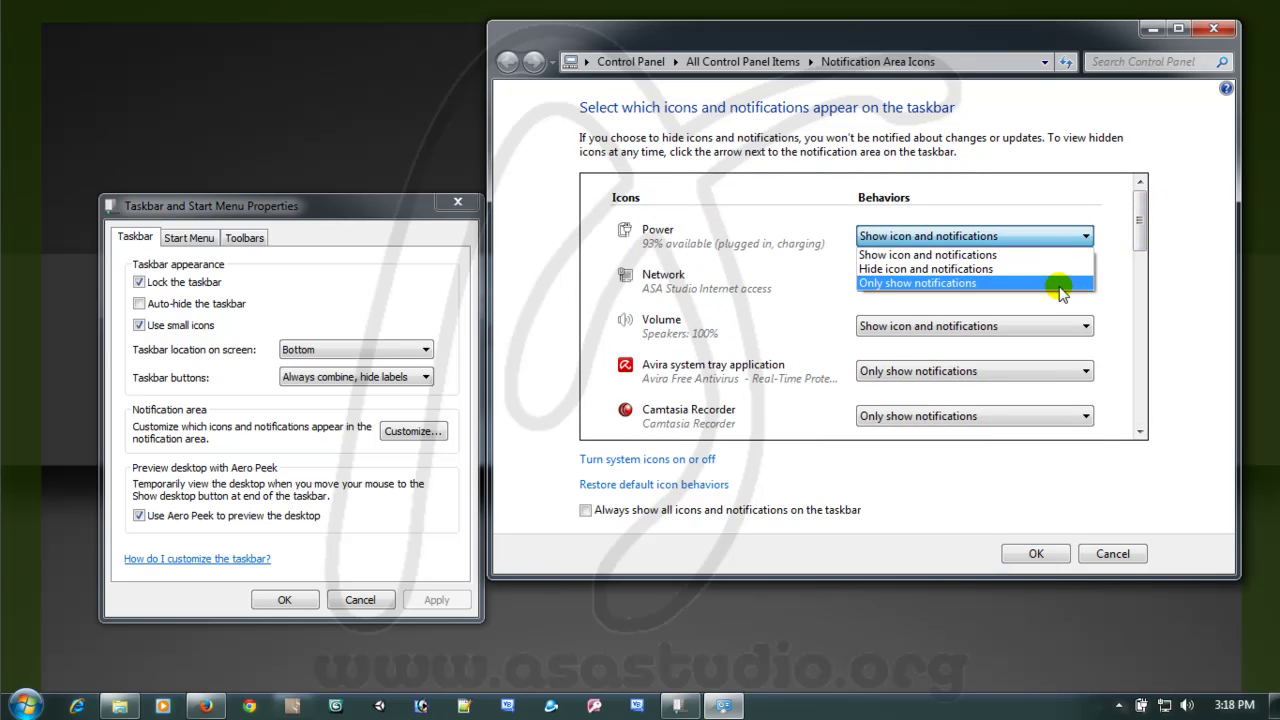
left_click(1174, 449)
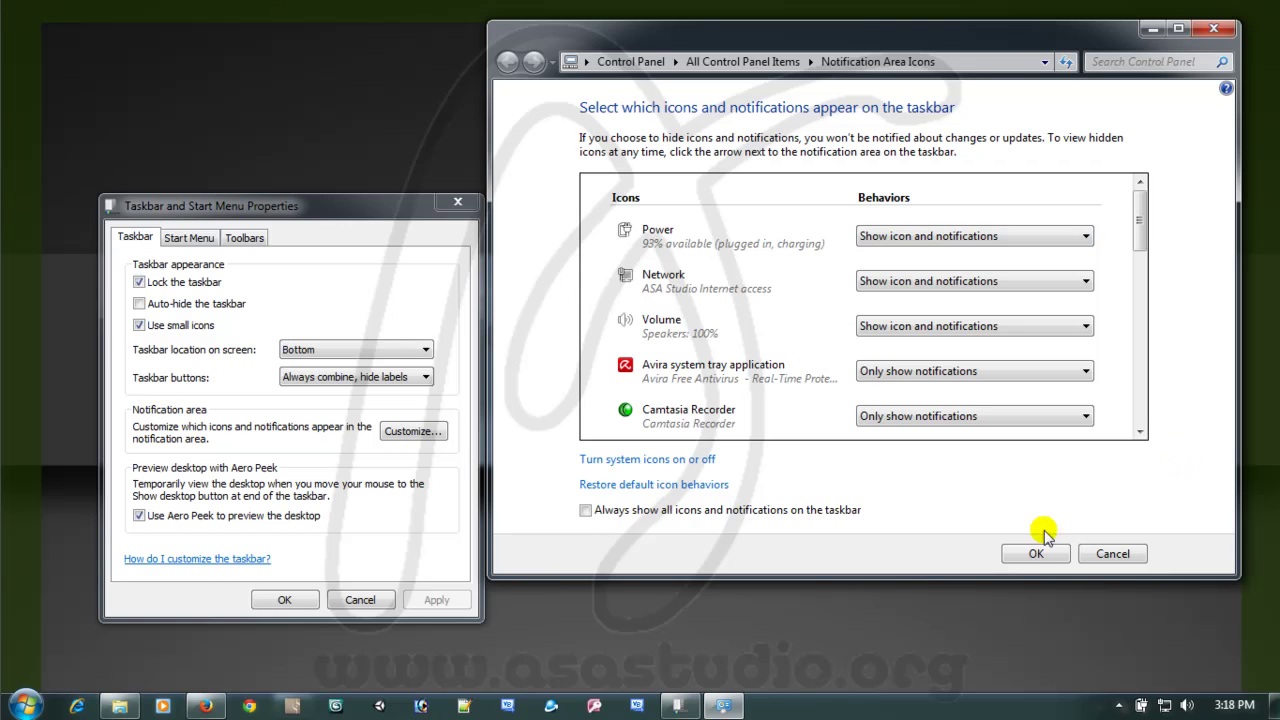
left_click(1094, 556)
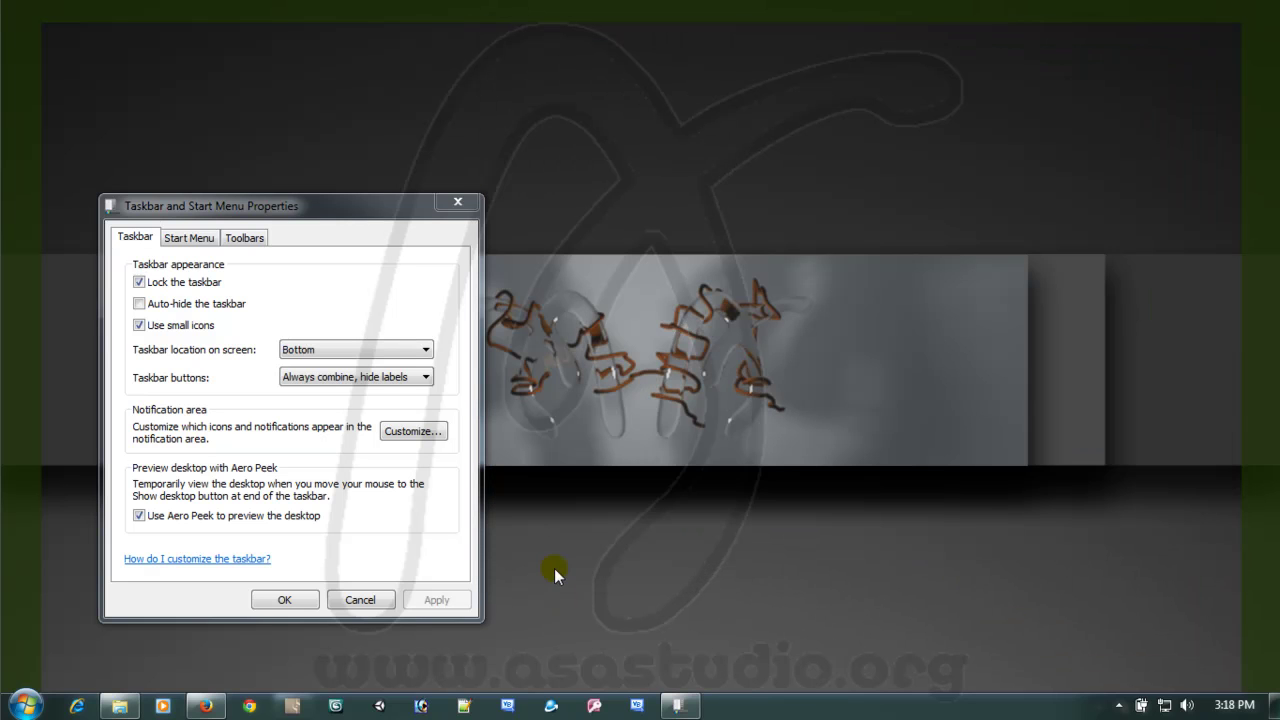
Step: Show the Start Menu settings in the properties dialog, and look through the All Programs list of the Start menu
left_click(189, 242)
left_click_drag(219, 210, 434, 149)
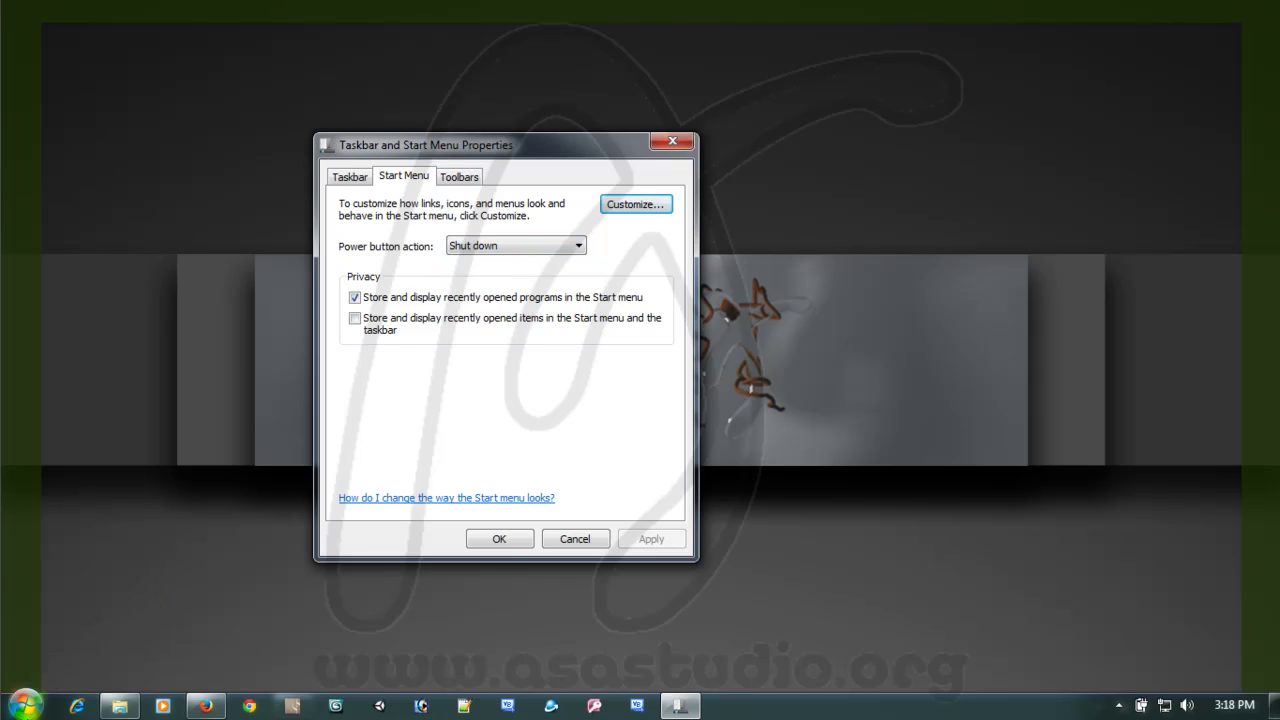
left_click(25, 705)
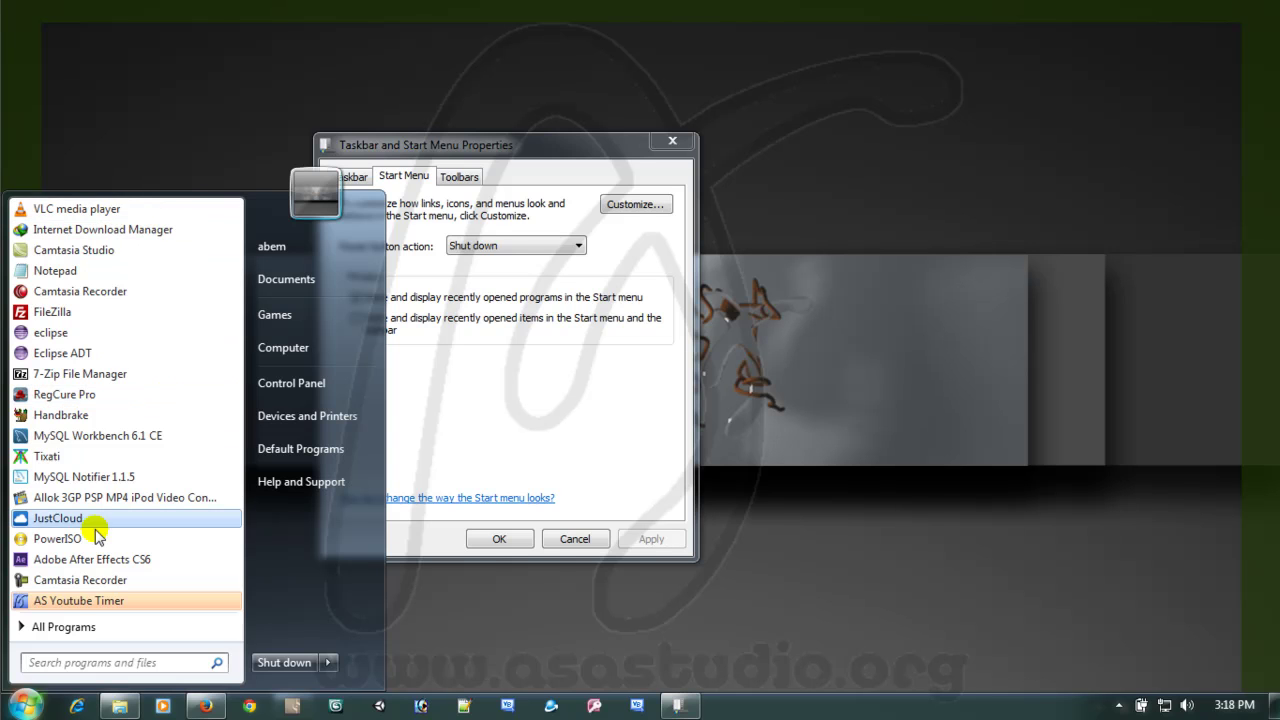
left_click(80, 627)
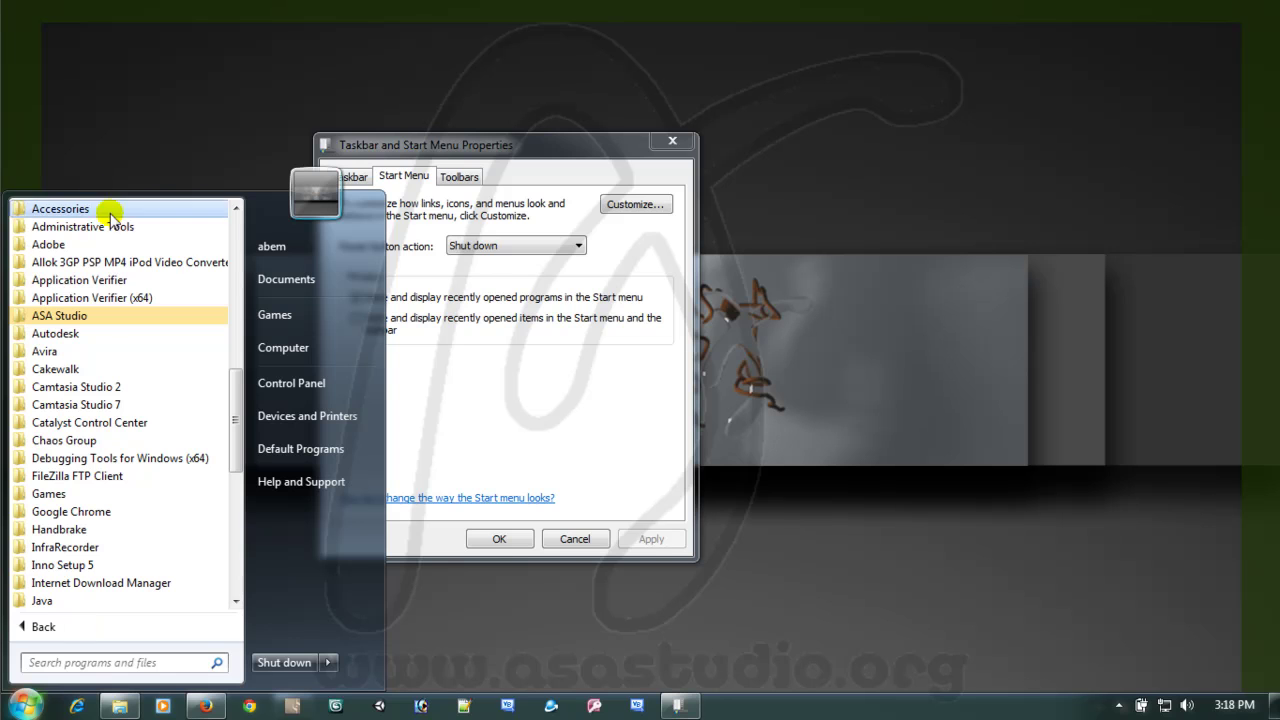
scroll(236, 375, "up", 3)
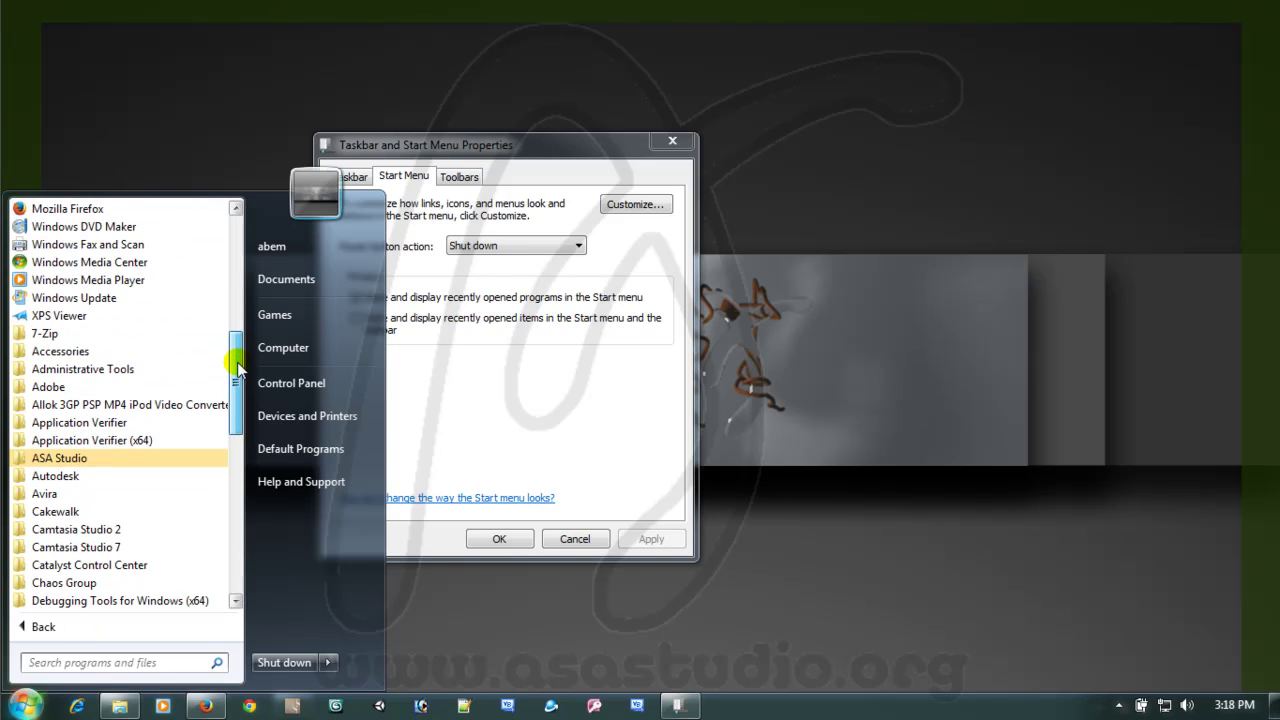
left_click_drag(238, 390, 234, 563)
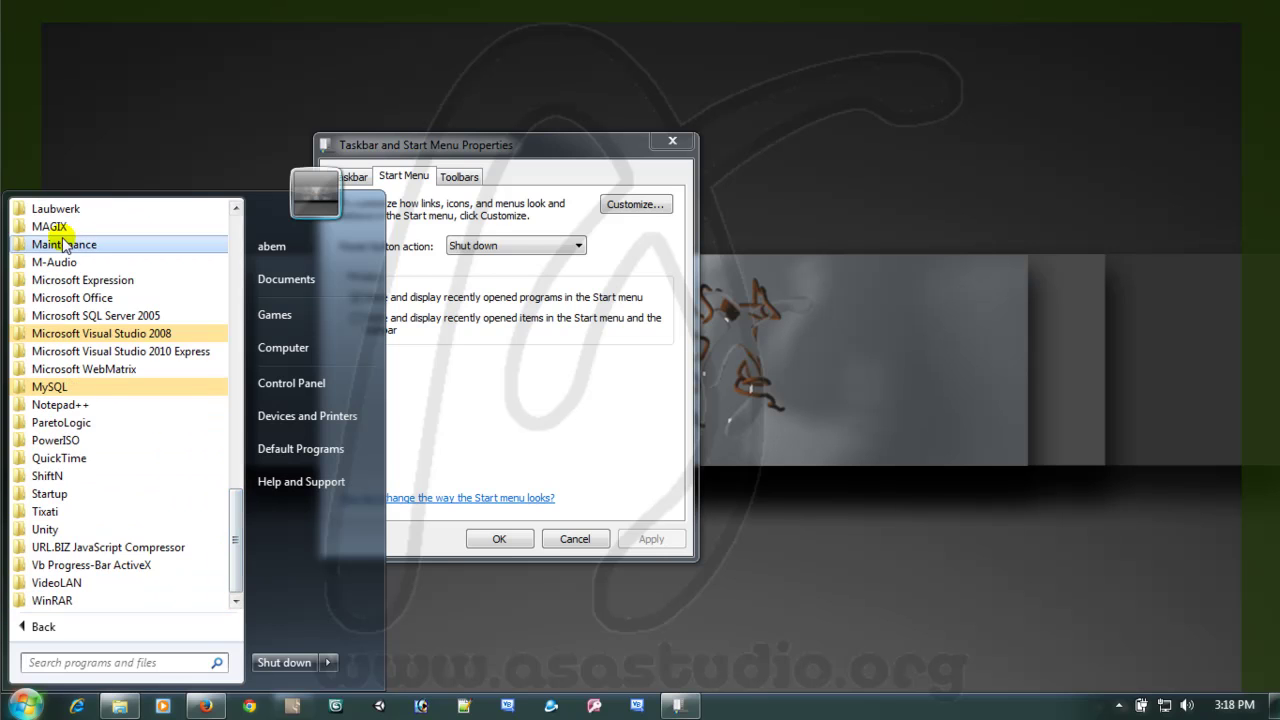
left_click(615, 430)
Step: Examine the Customize Start Menu options from Computer down to Videos, and cancel without changing anything
left_click(630, 206)
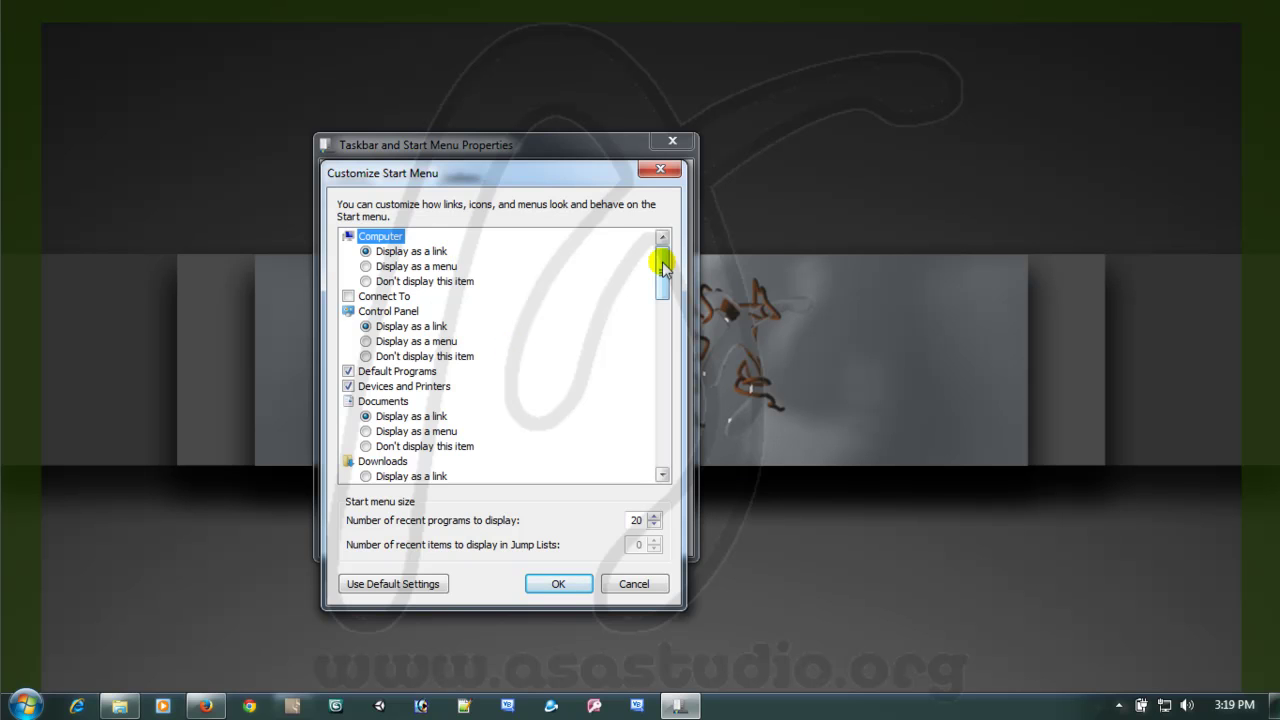
left_click_drag(661, 265, 663, 306)
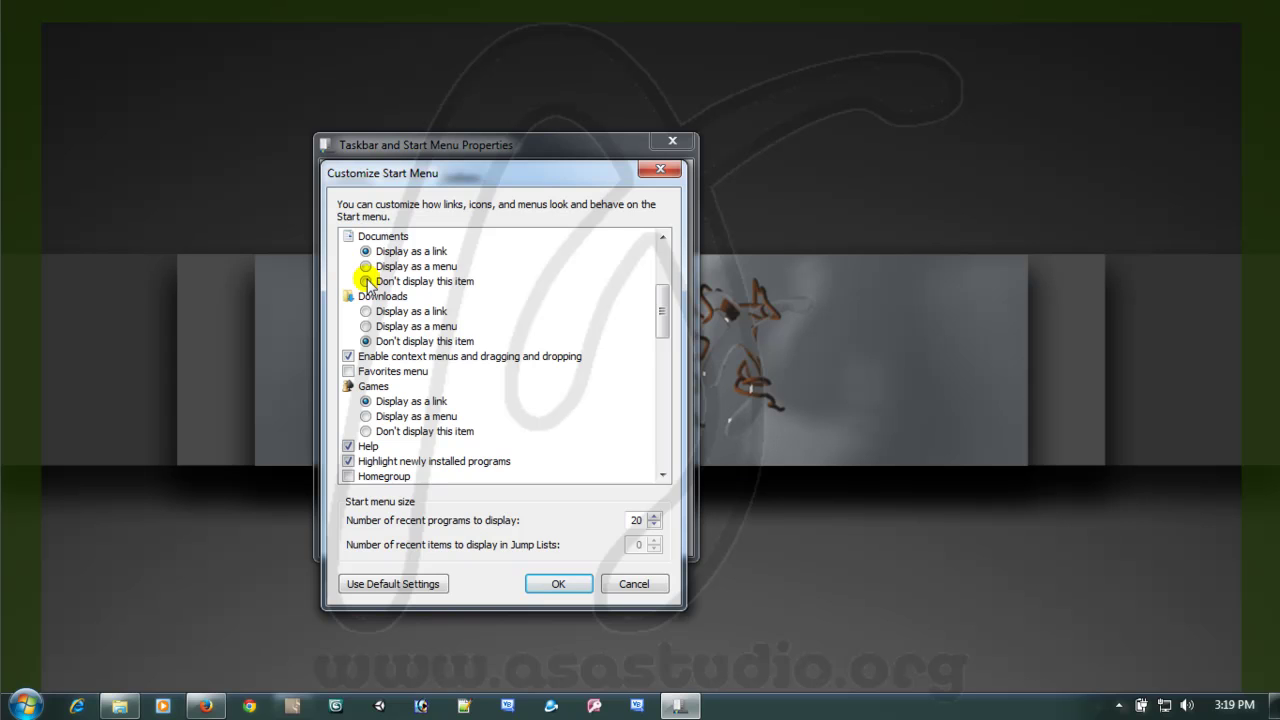
left_click_drag(661, 313, 651, 457)
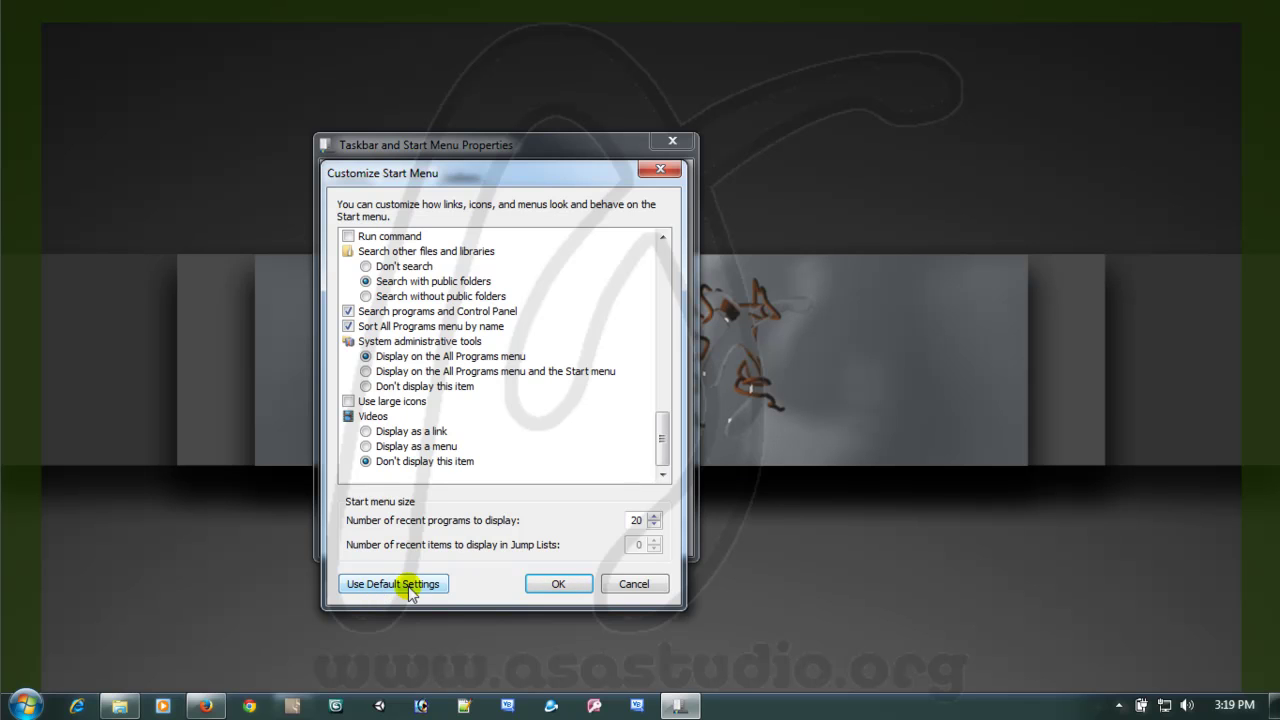
left_click(632, 584)
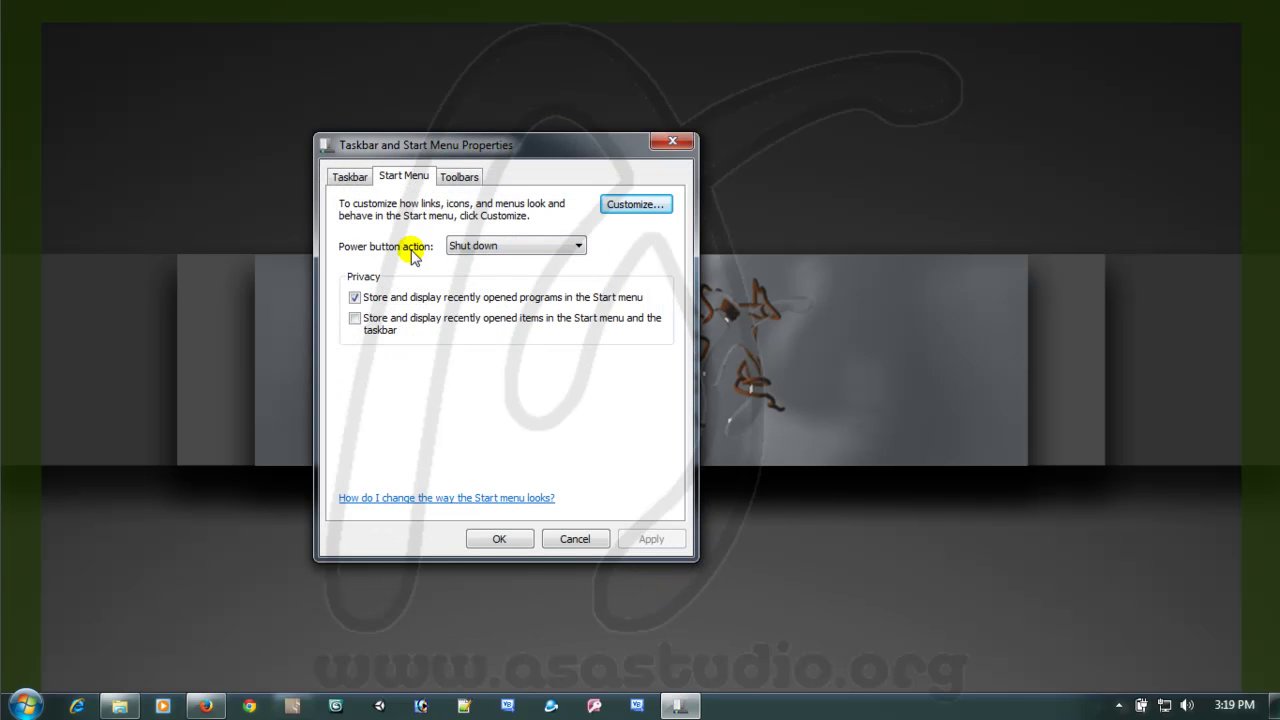
Step: Examine the power button action choices without changing the selection, and display the toolbars that can be added to the taskbar
left_click(581, 247)
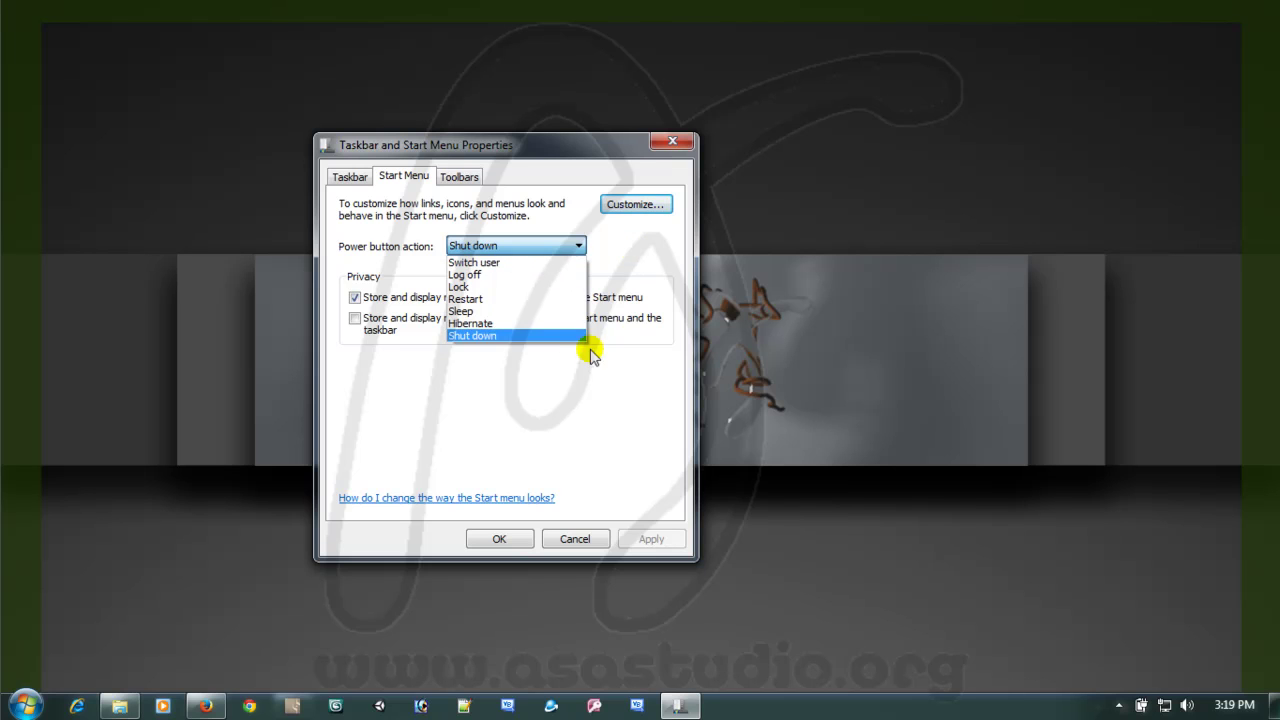
left_click(652, 255)
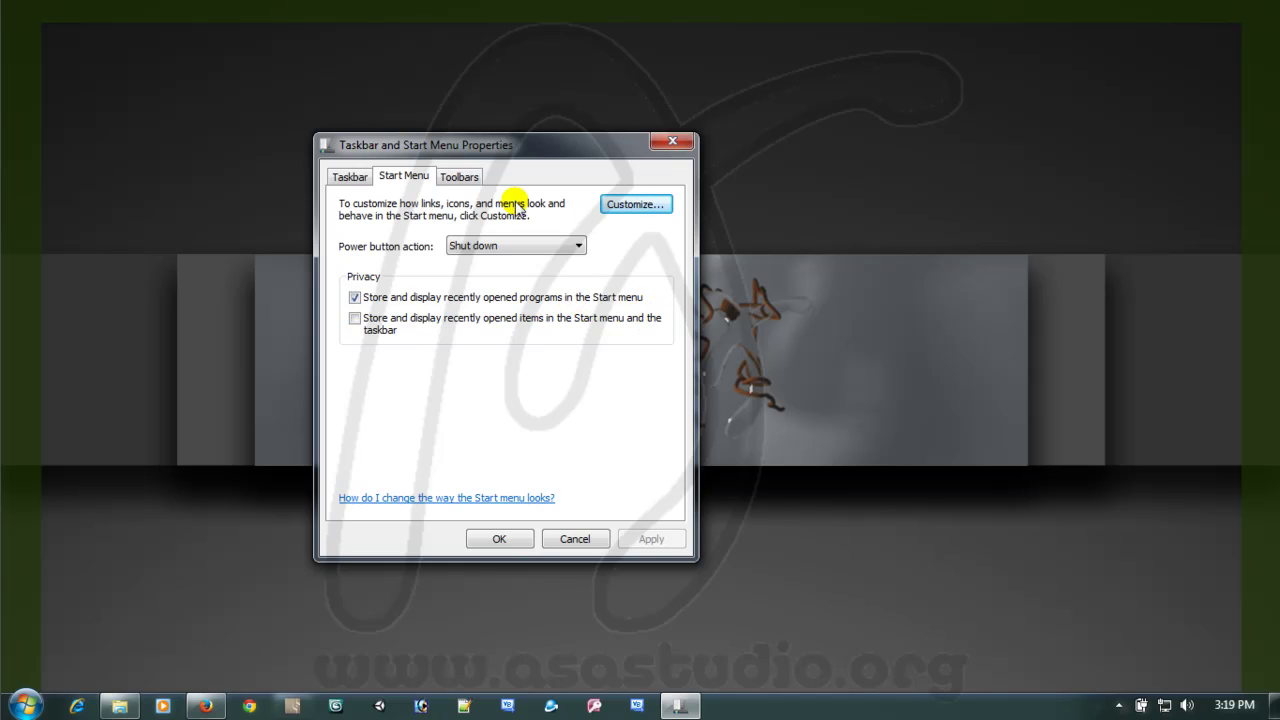
left_click(466, 180)
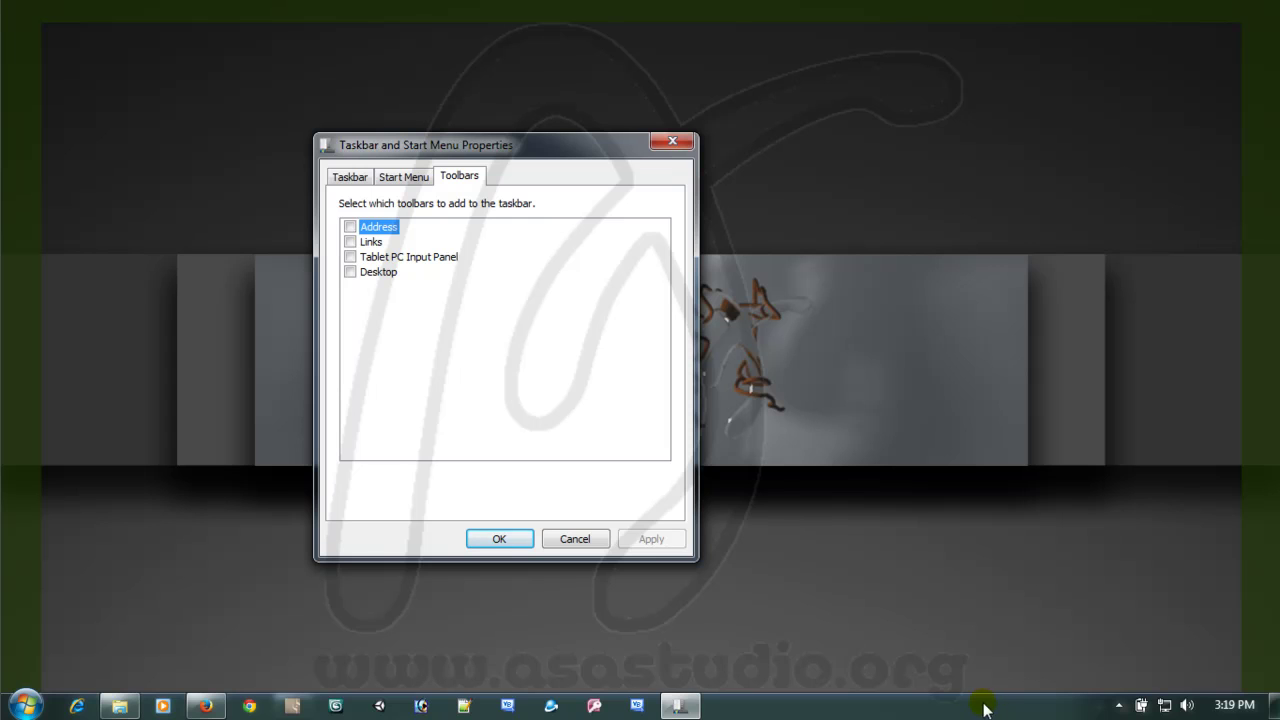
Step: Add the Address toolbar to the taskbar, and replace it with the Links toolbar
left_click(349, 229)
left_click(648, 539)
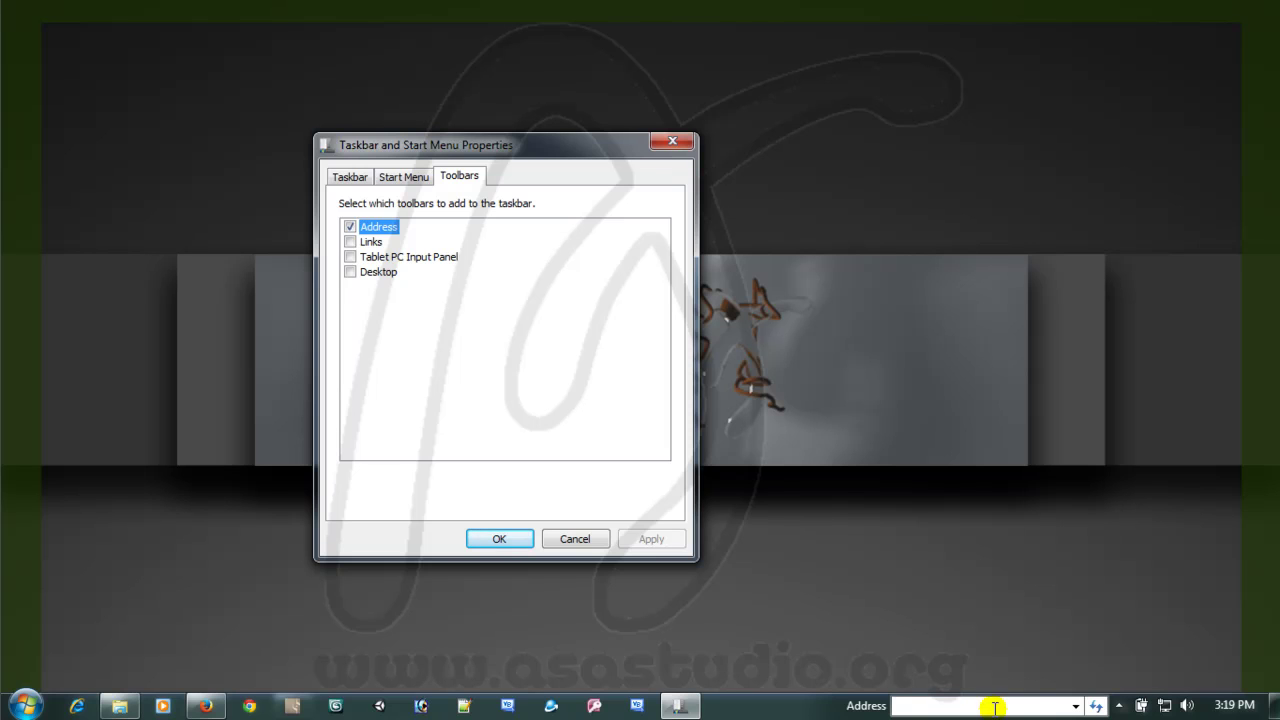
left_click(349, 229)
left_click(350, 242)
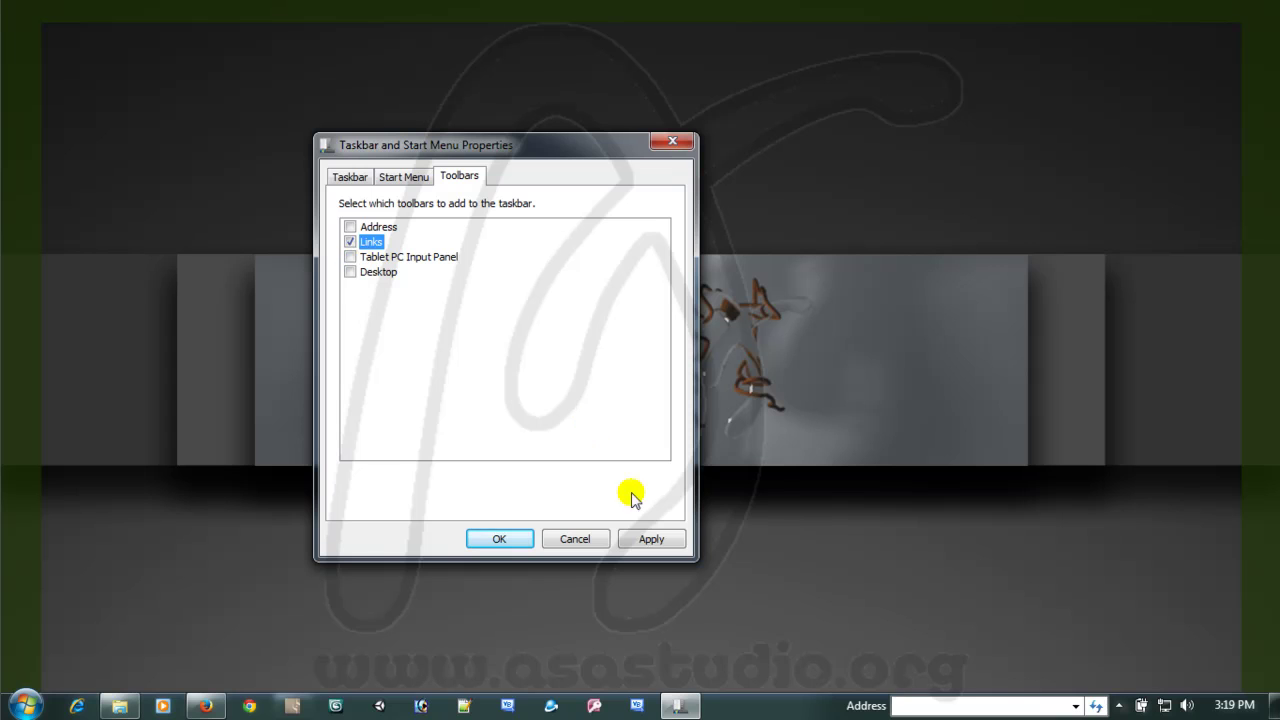
left_click(650, 539)
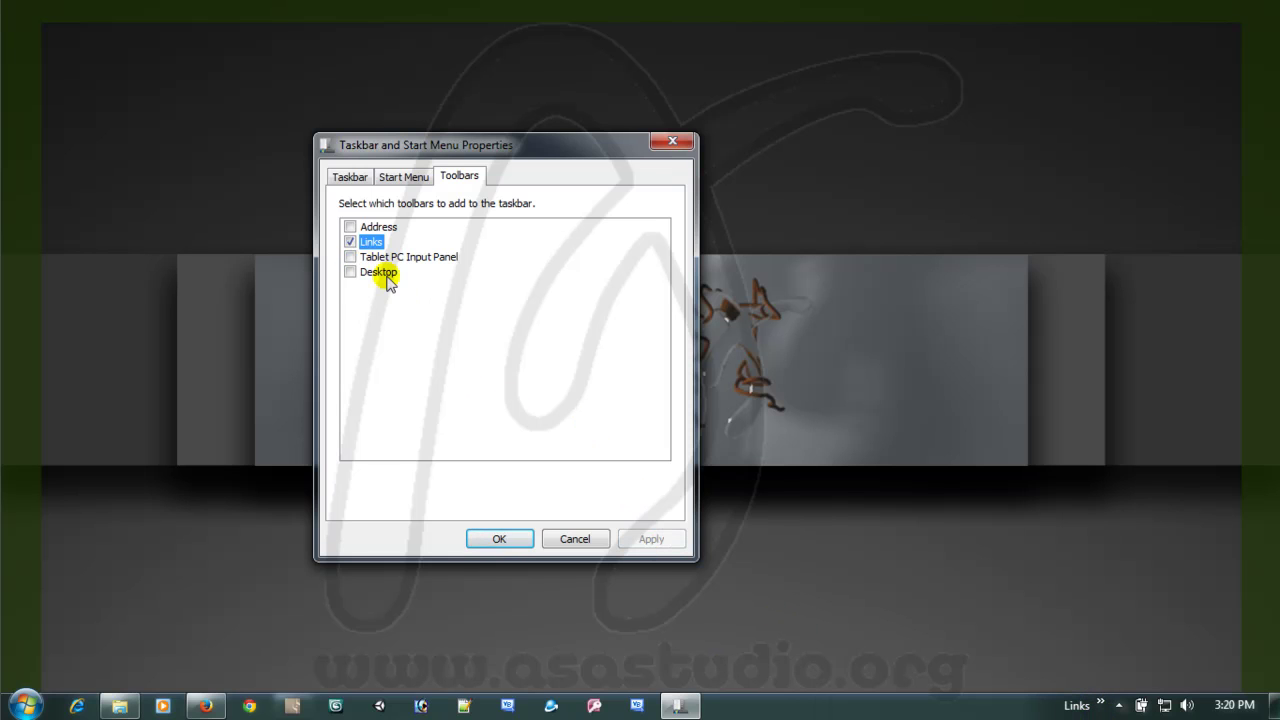
Step: Remove the Links toolbar from the taskbar and apply the change
left_click(350, 243)
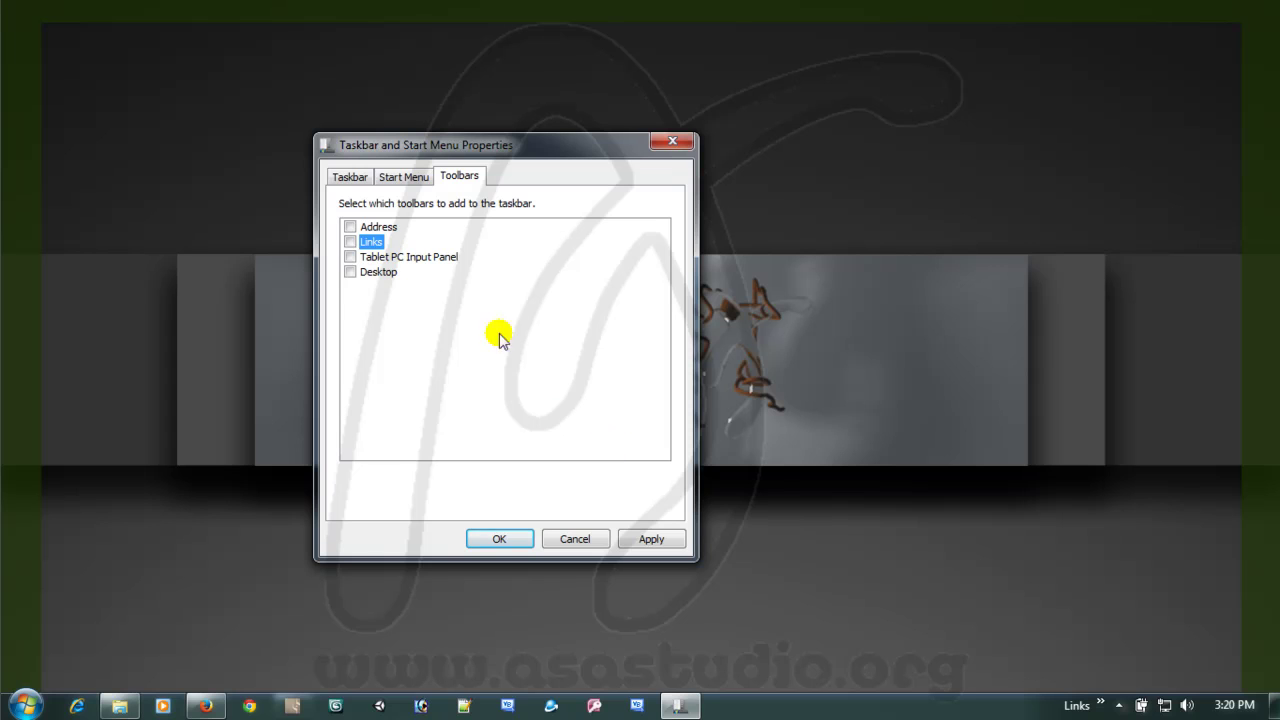
left_click(651, 539)
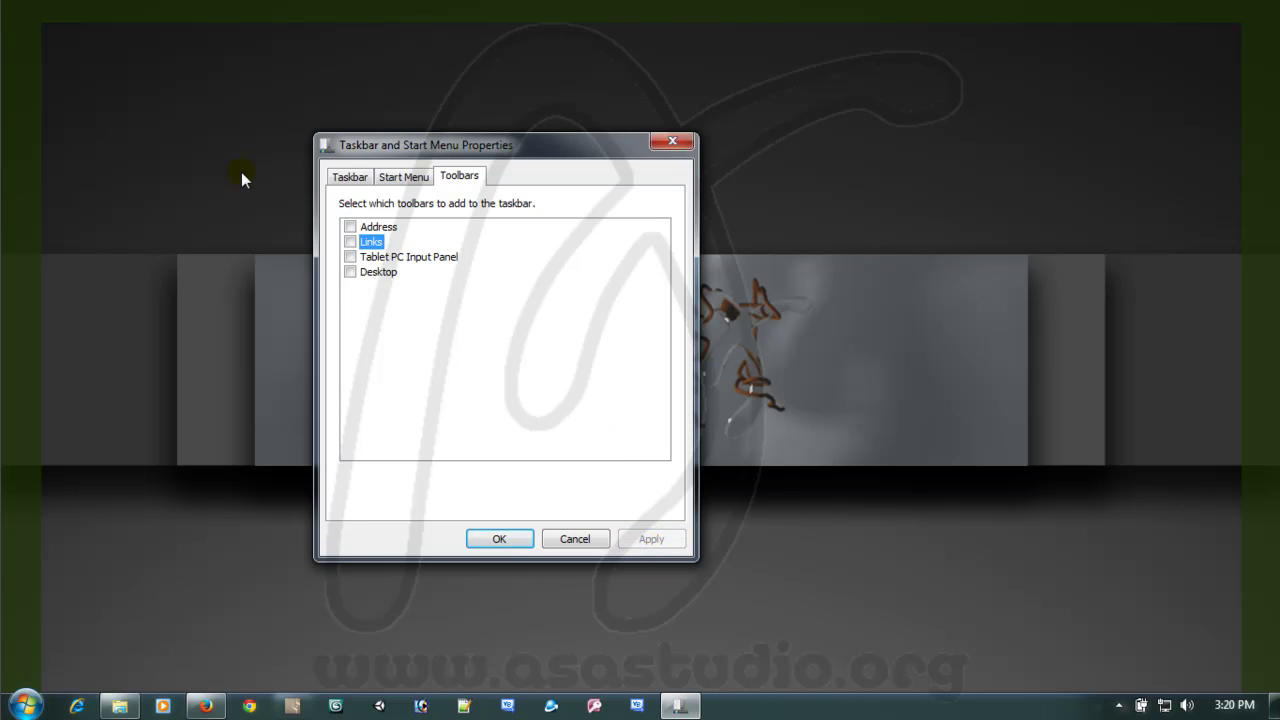
Step: Review the Taskbar and Start Menu settings once more, and return to the list of available toolbars
left_click(349, 178)
left_click(395, 178)
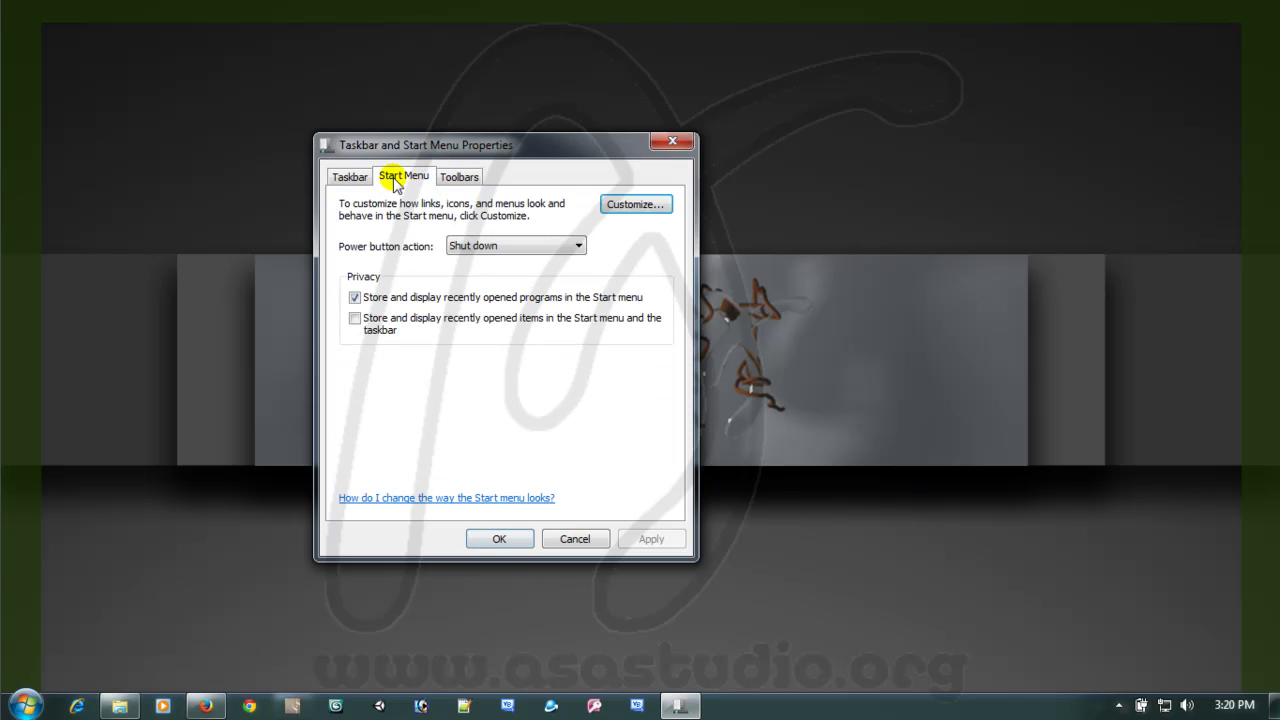
left_click(461, 180)
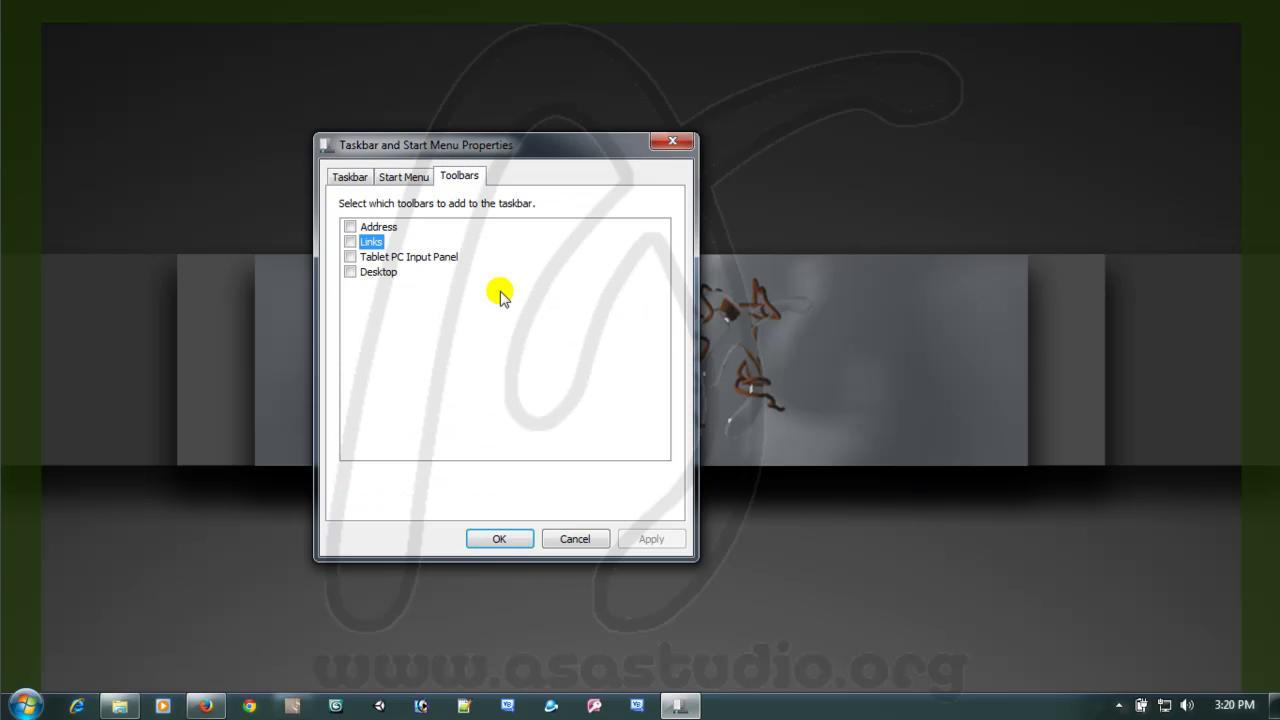